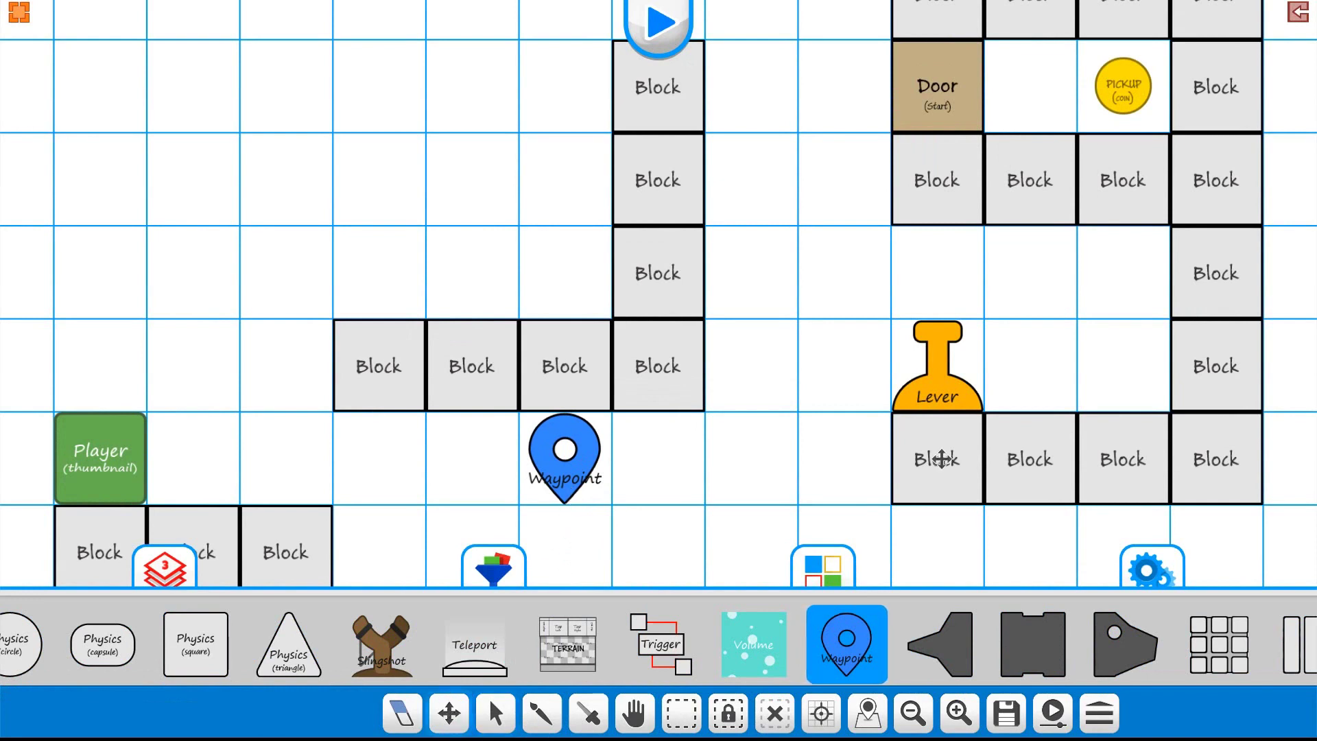
Step: Move the lever two cells right along the lower-right ledge, onto the third block
{"action": "left_click_drag", "start_coordinate": [935, 393], "coordinate": [1135, 395]}
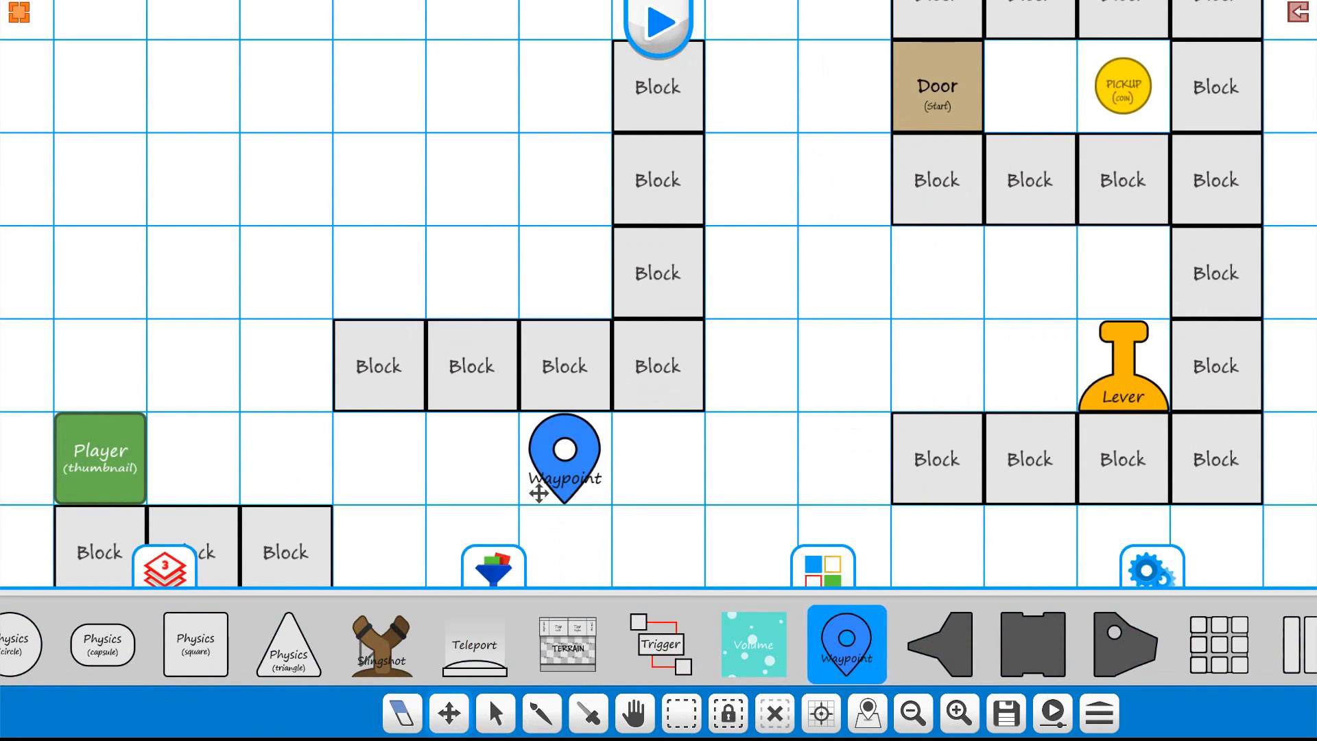
Step: Edit the waypoint and assign the first block of the ledge above it as the path follower
{"action": "left_click", "coordinate": [556, 483]}
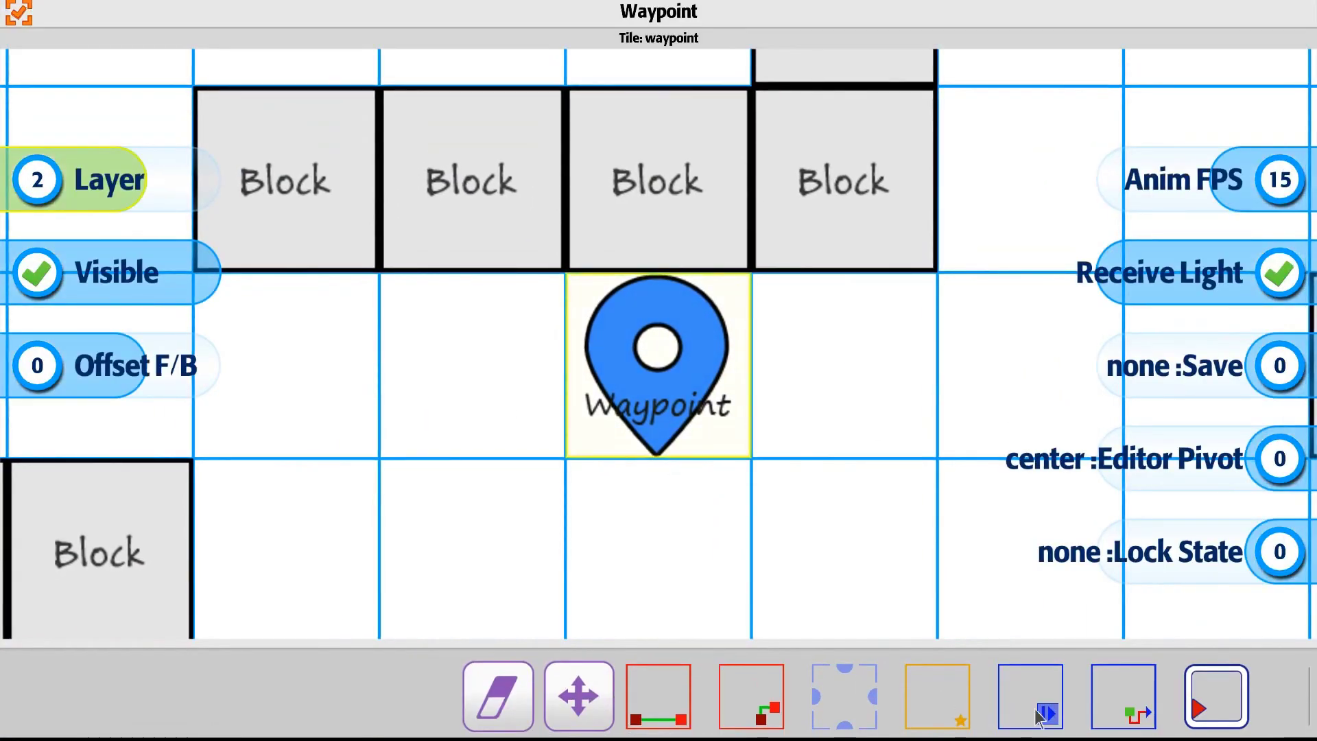
{"action": "left_click", "coordinate": [749, 696]}
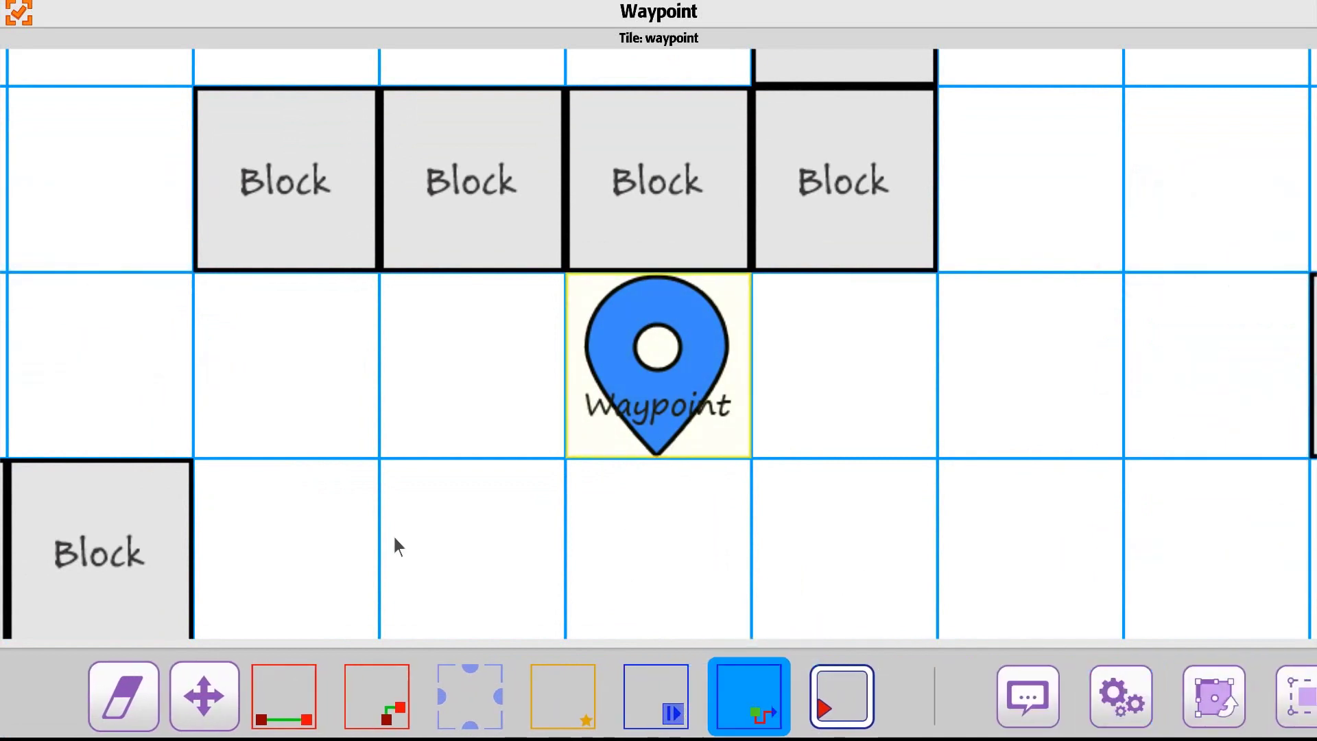
{"action": "left_click", "coordinate": [295, 230]}
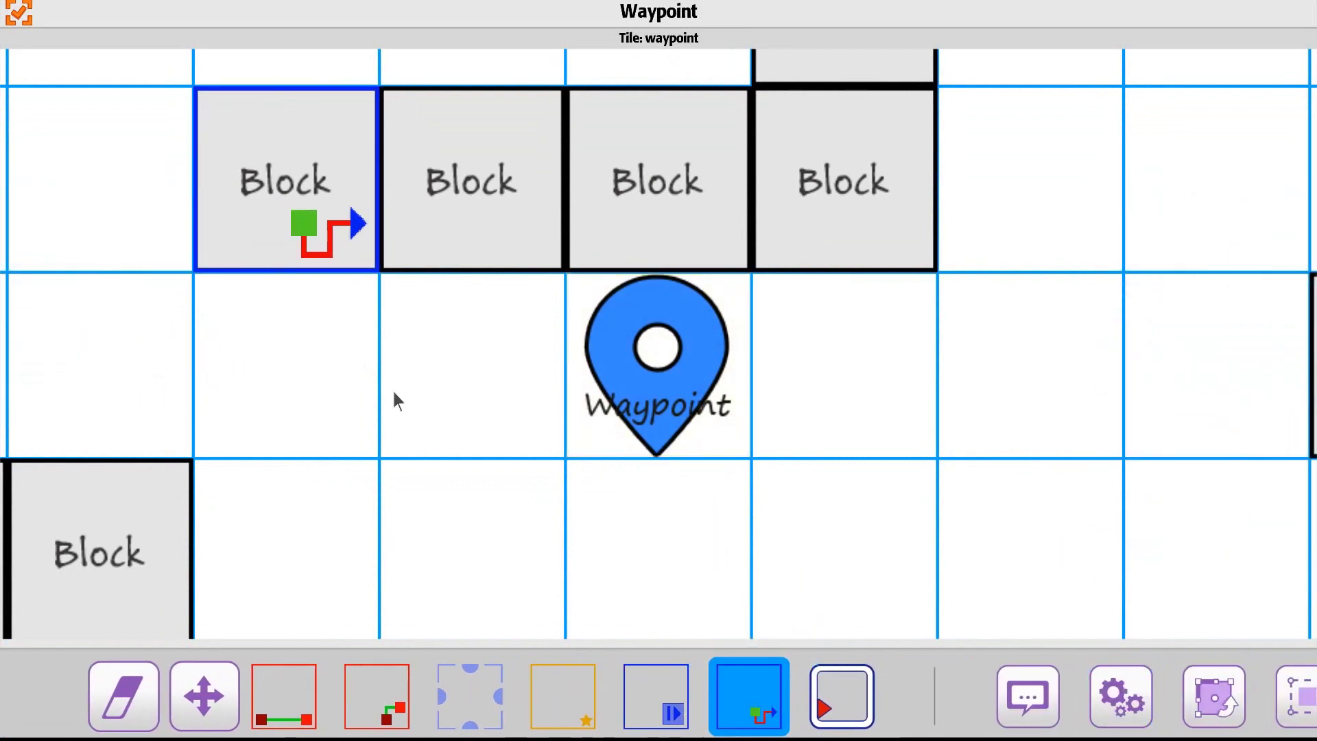
Step: Place path node 1 beside the player's platform, node 2 five cells right, node 3 one cell above that, and node 4 three cells higher
{"action": "left_click", "coordinate": [842, 696]}
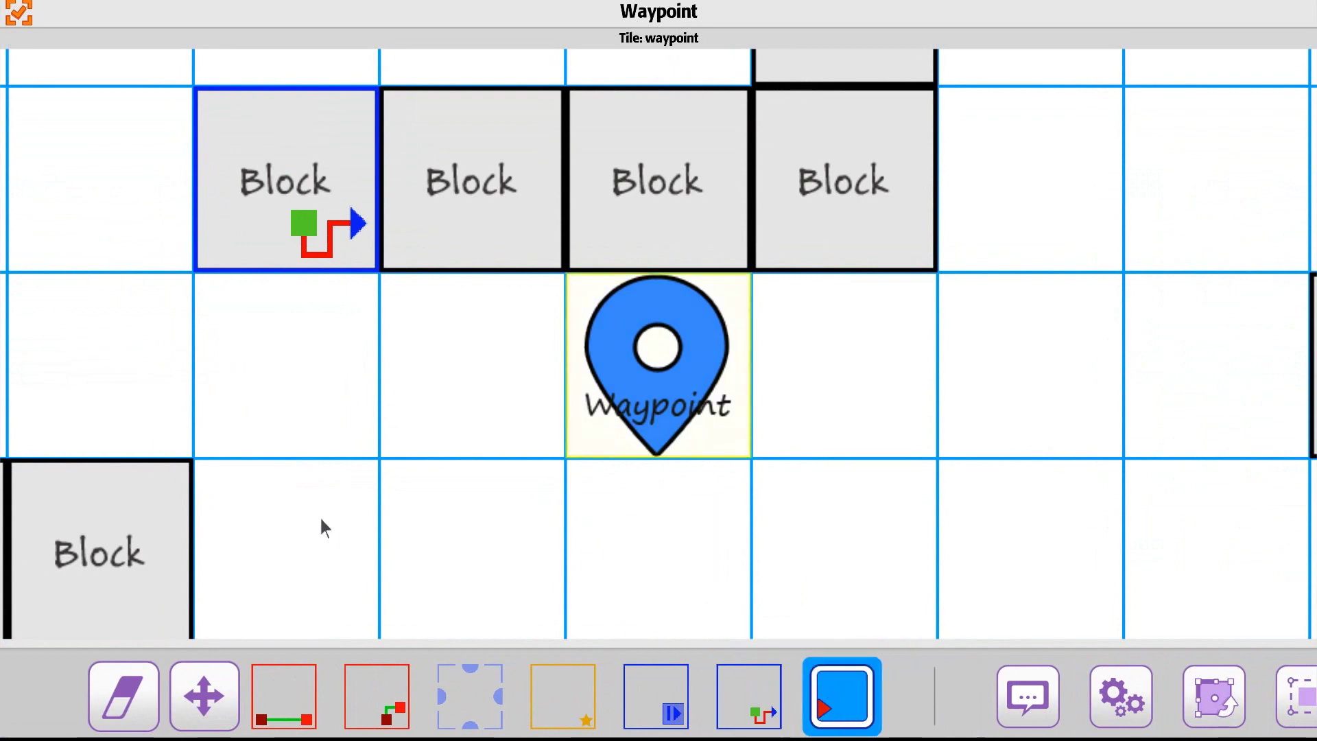
{"action": "left_click", "coordinate": [318, 521]}
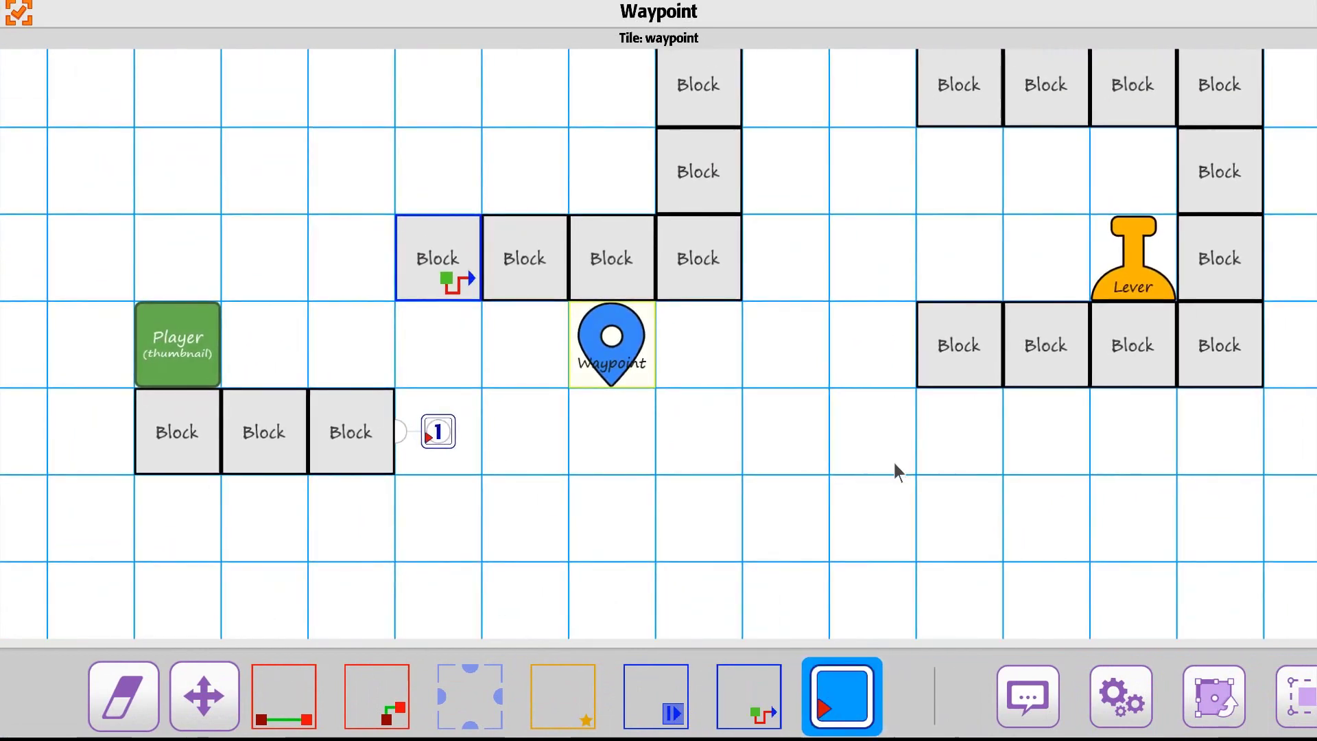
{"action": "mouse_move", "coordinate": [896, 463]}
{"action": "left_mouse_down"}
{"action": "mouse_move", "coordinate": [695, 595]}
{"action": "mouse_move", "coordinate": [784, 582]}
{"action": "mouse_move", "coordinate": [780, 603]}
{"action": "left_mouse_up"}
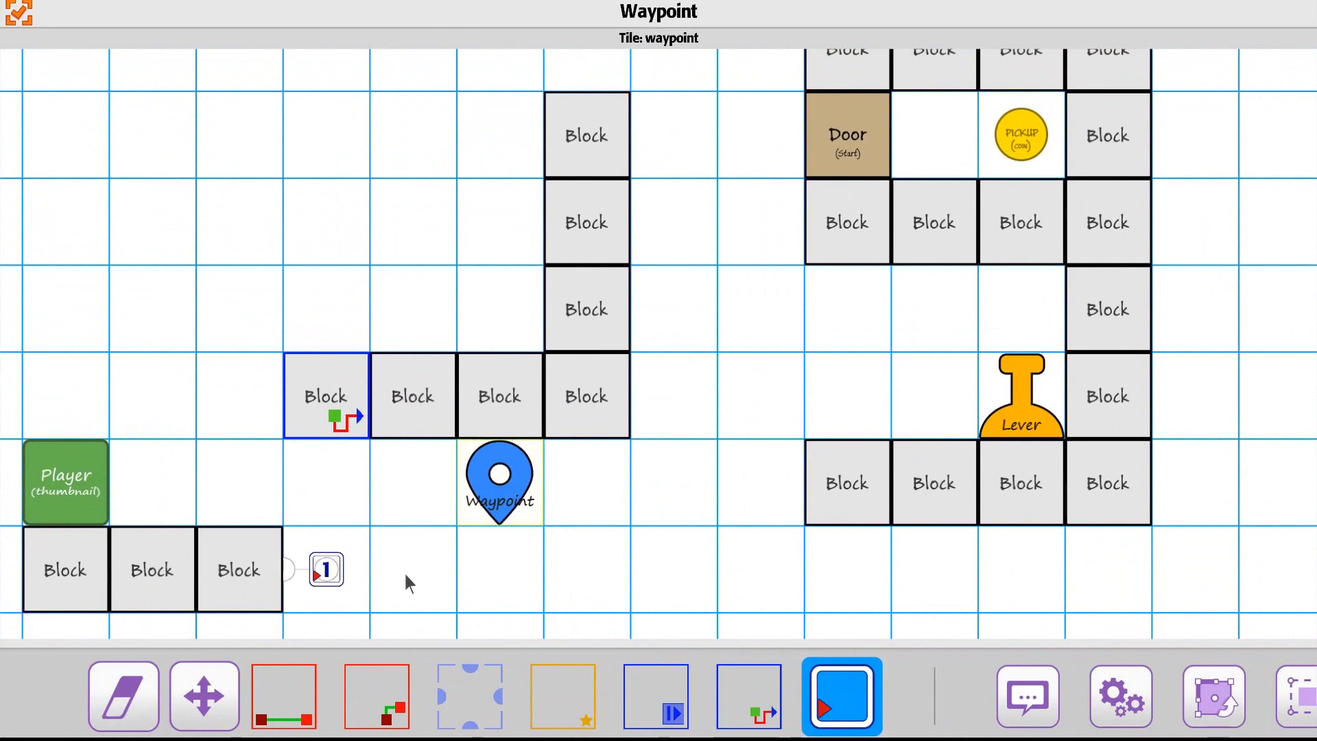
{"action": "left_click", "coordinate": [766, 580]}
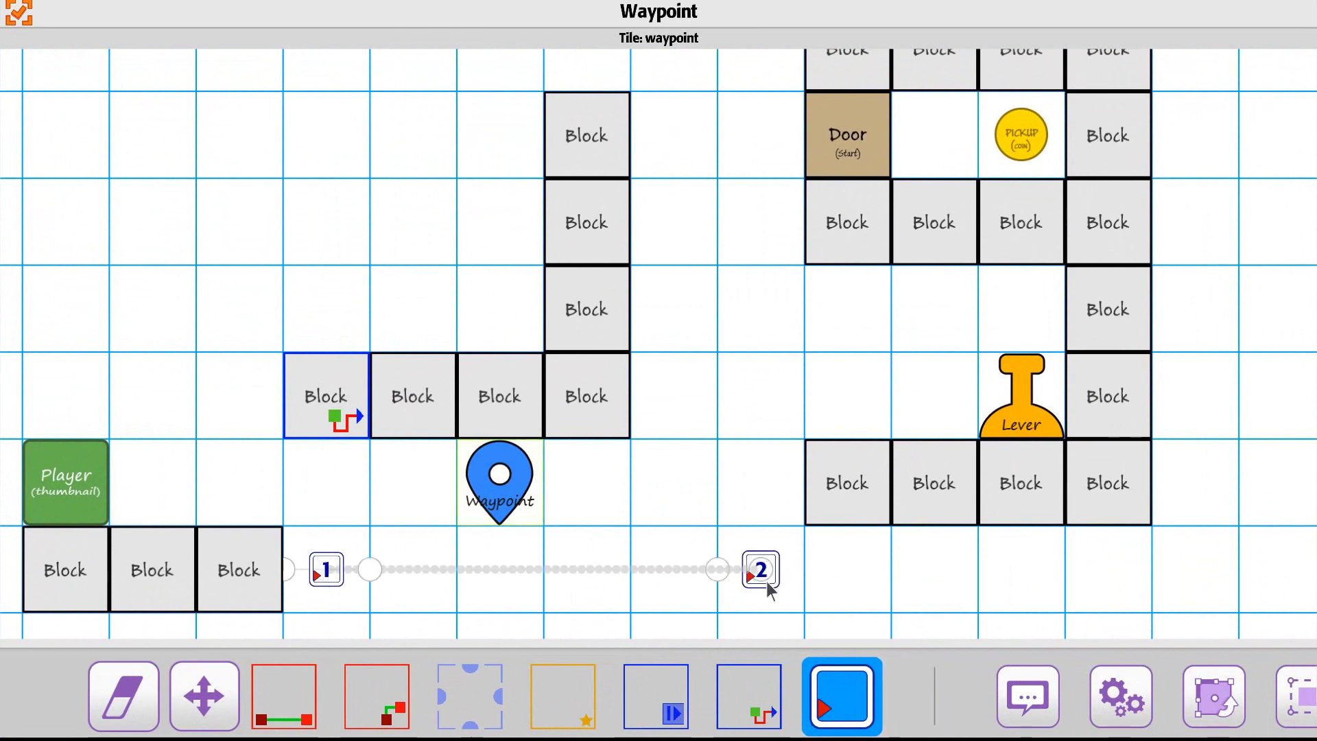
{"action": "left_click", "coordinate": [770, 489]}
{"action": "left_click", "coordinate": [761, 218]}
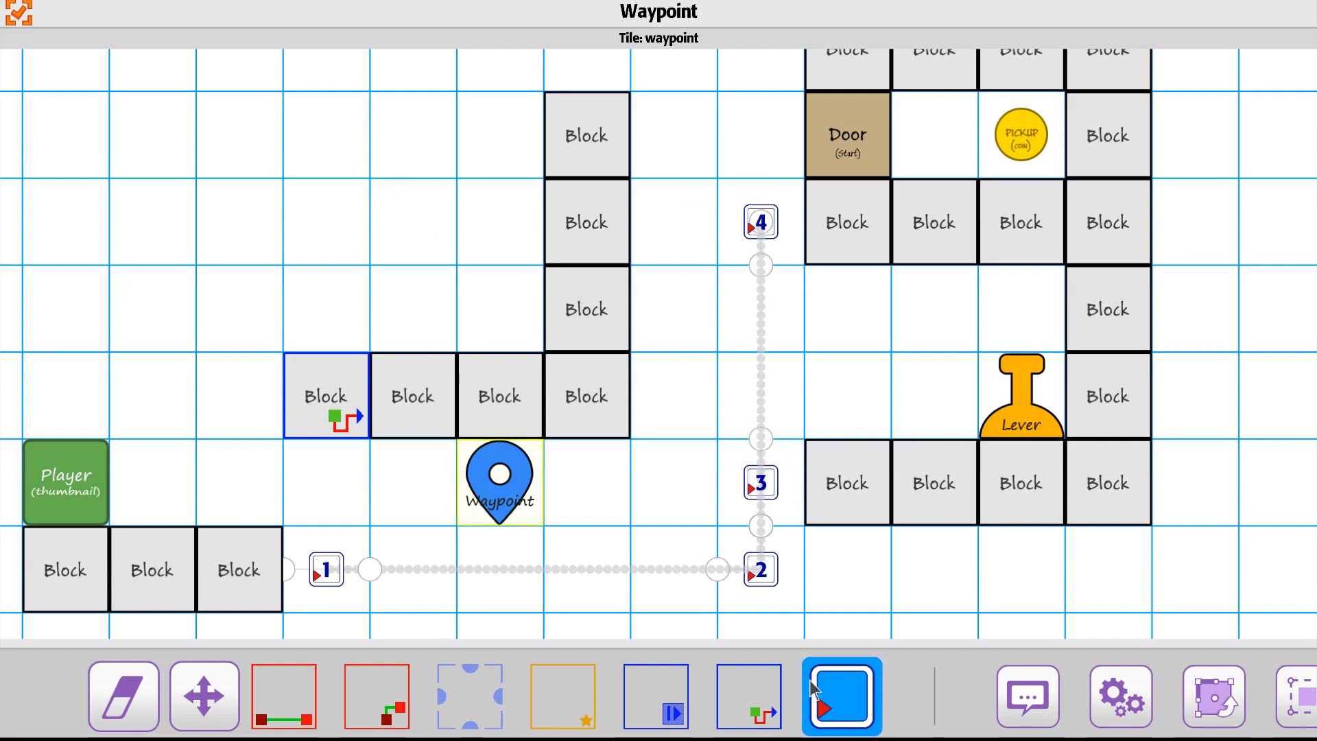
Step: In the waypoint node settings, set the duration of node 1 to 30
{"action": "left_click_drag", "start_coordinate": [855, 704], "coordinate": [259, 701]}
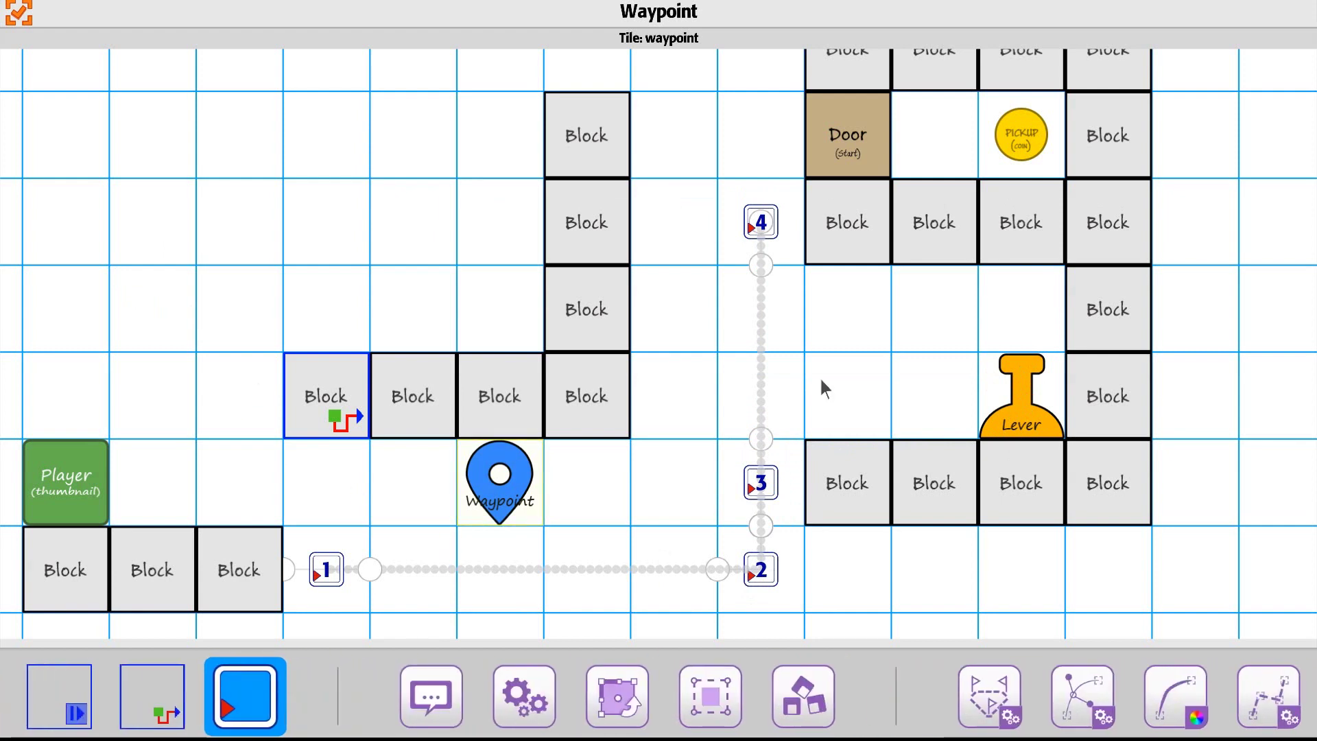
{"action": "left_click_drag", "start_coordinate": [450, 706], "coordinate": [41, 705]}
{"action": "left_click_drag", "start_coordinate": [841, 702], "coordinate": [949, 701]}
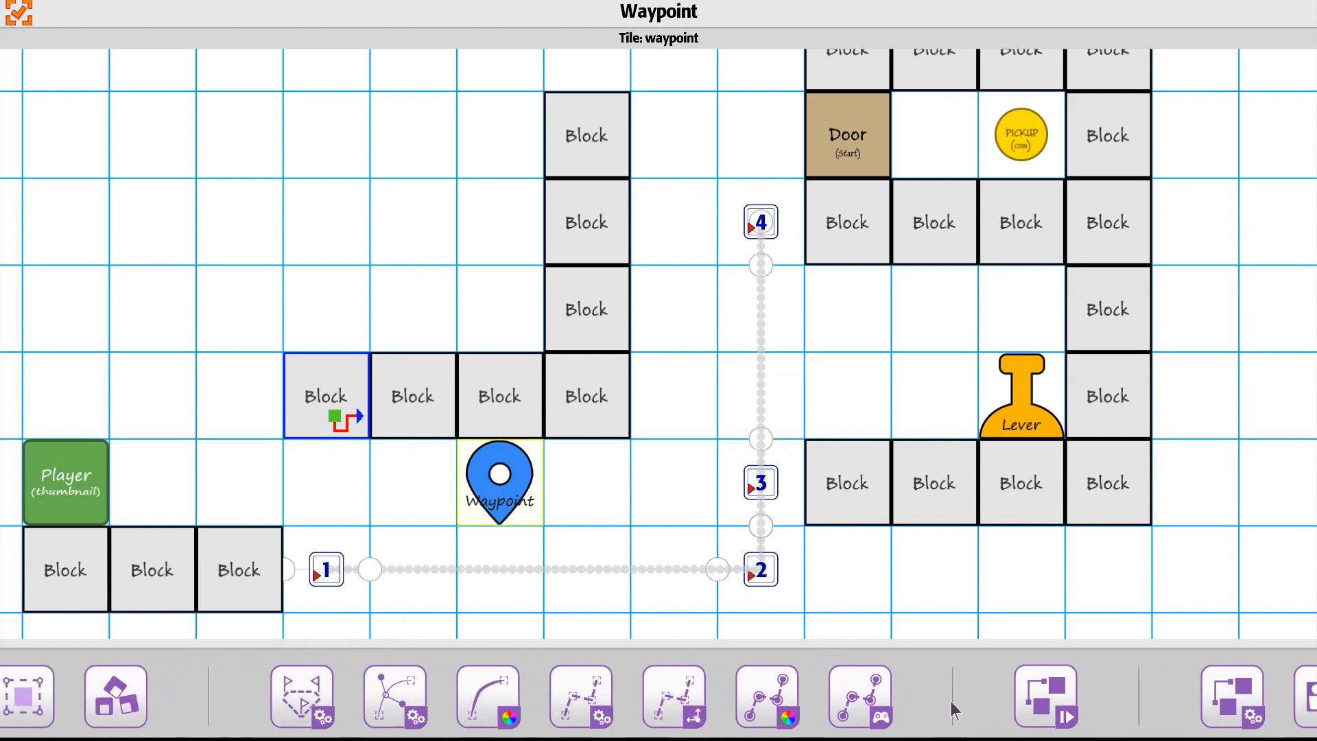
{"action": "left_click", "coordinate": [548, 685]}
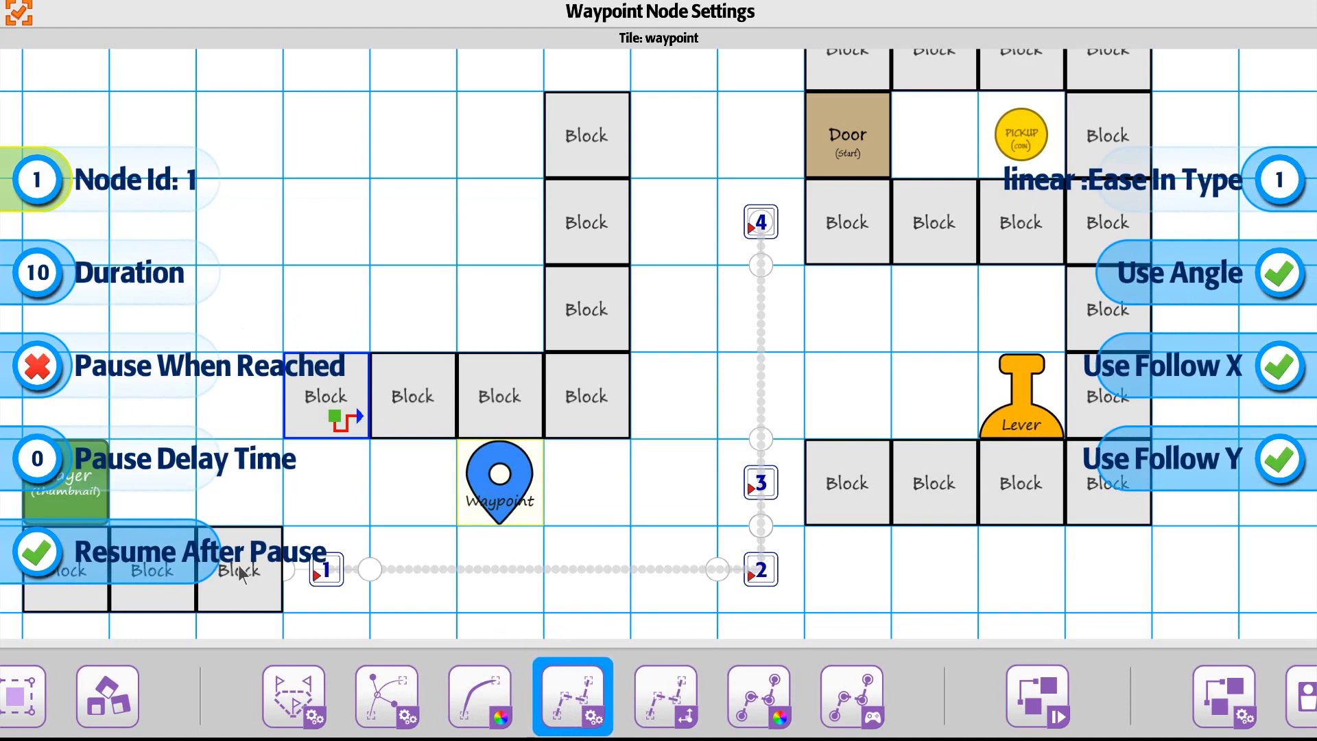
{"action": "key", "text": "Down"}
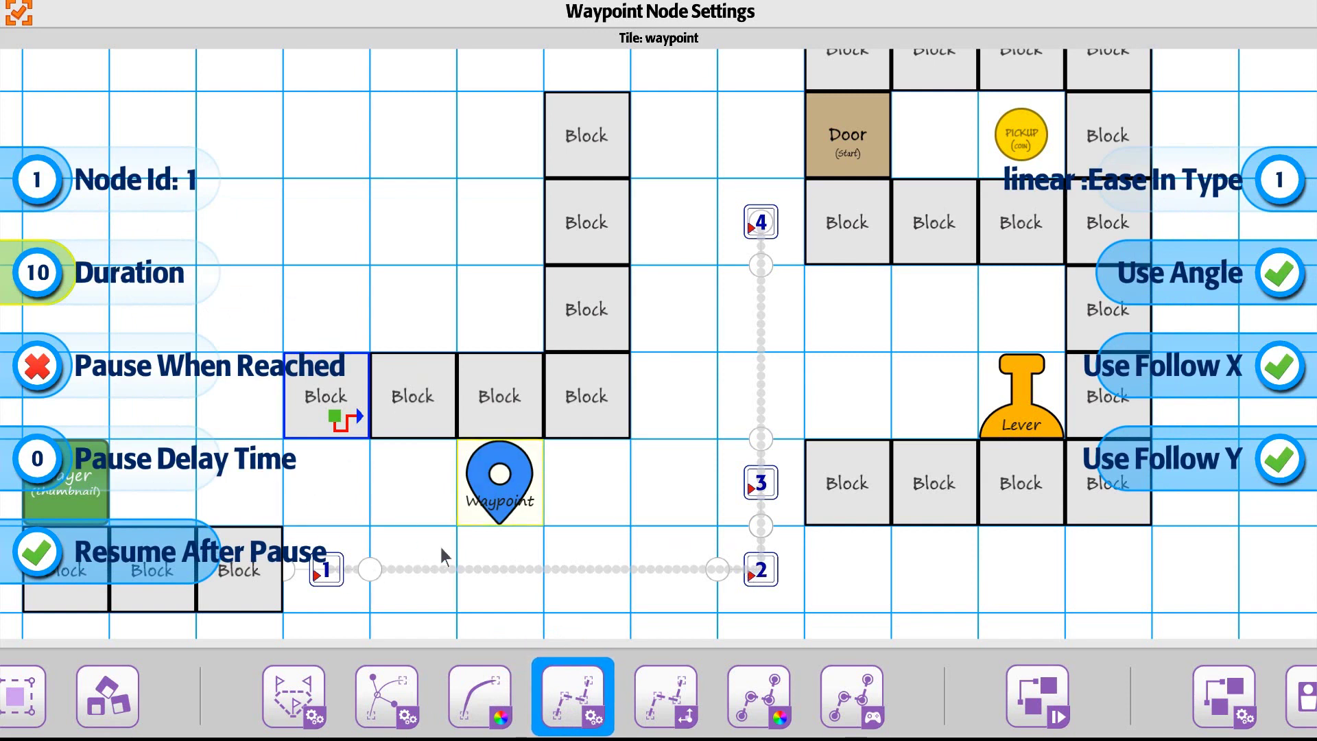
{"action": "left_click_drag", "start_coordinate": [40, 295], "coordinate": [55, 298]}
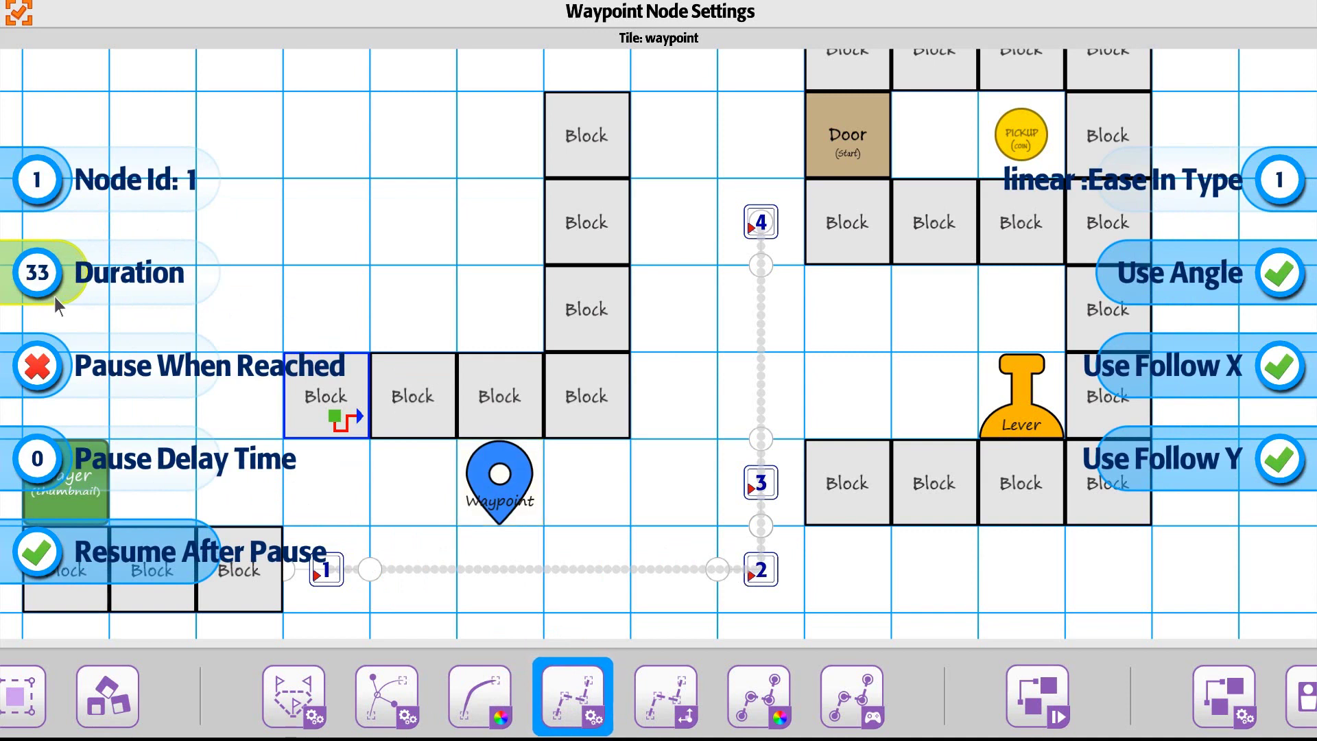
{"action": "key", "text": "Down"}
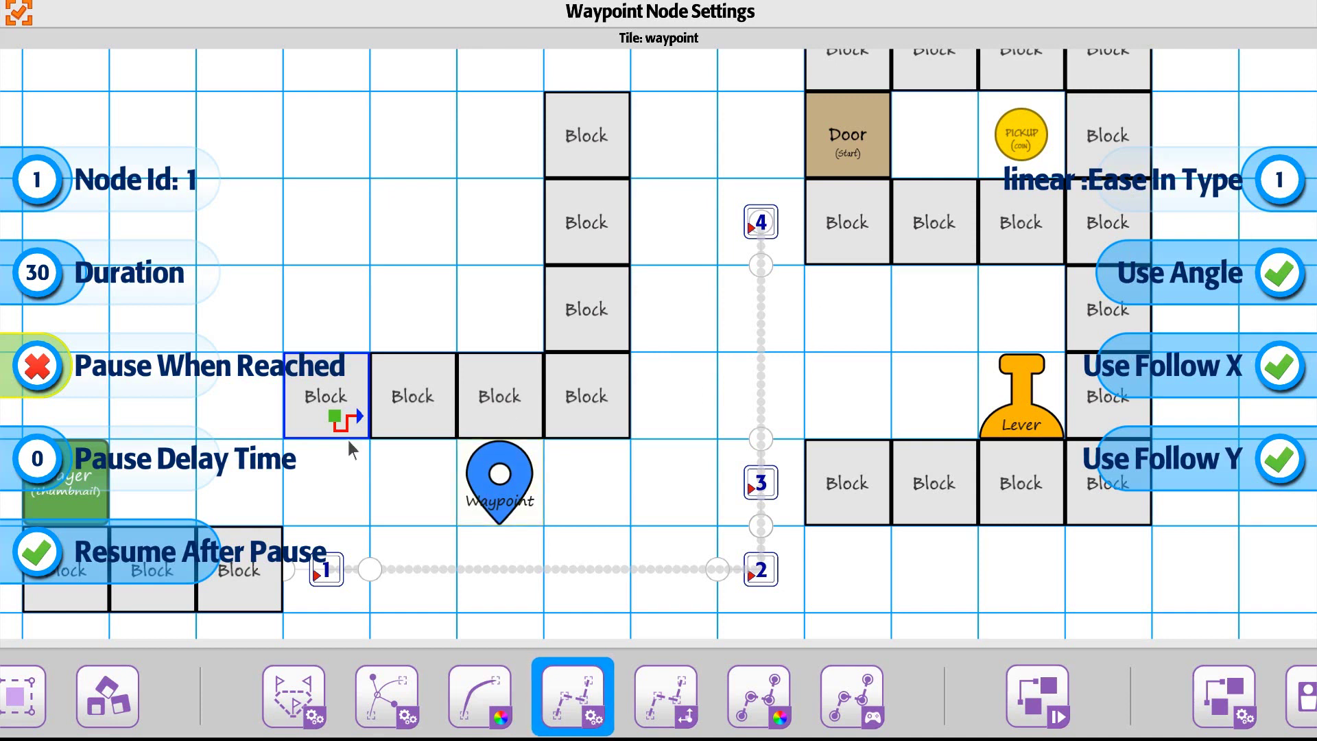
Step: Switch the node settings to node 2 and enable Pause When Reached
{"action": "key", "text": "Up"}
{"action": "key", "text": "Up"}
{"action": "key", "text": "Right"}
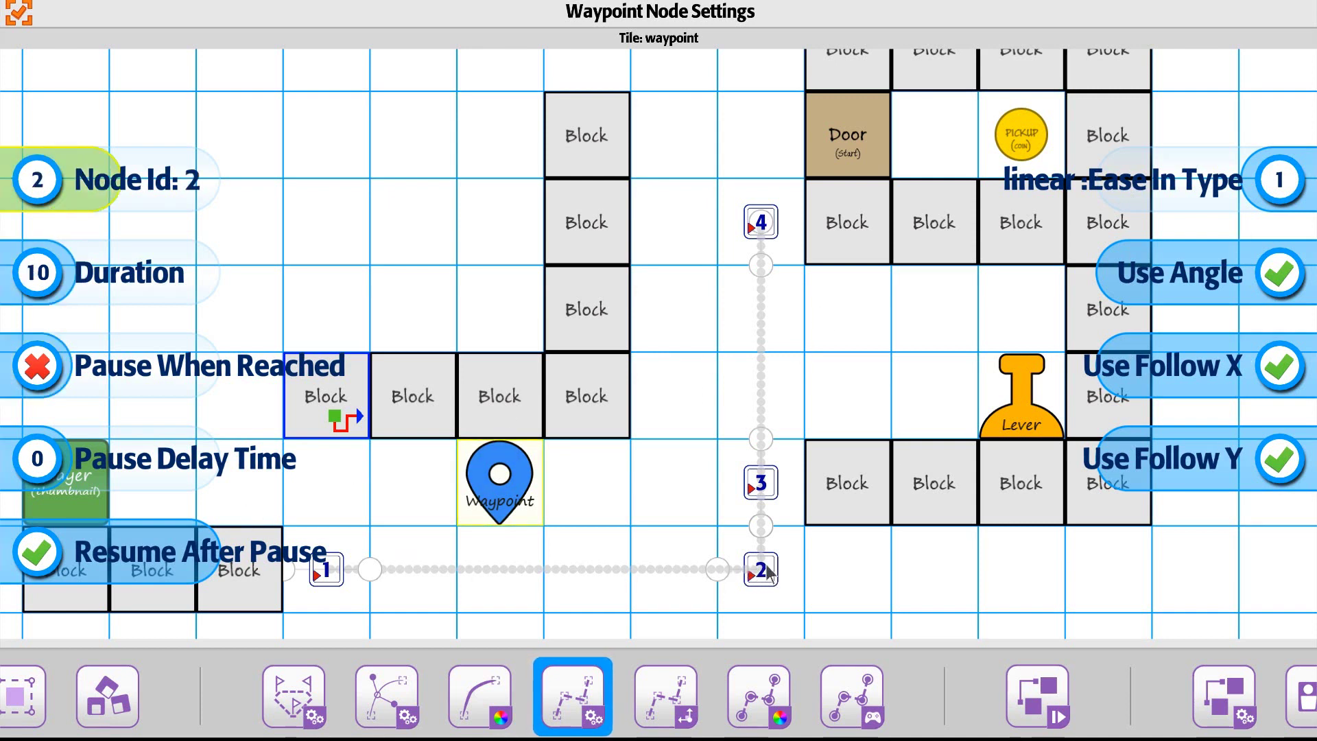
{"action": "key", "text": "Down"}
{"action": "key", "text": "Down"}
{"action": "key", "text": "Right"}
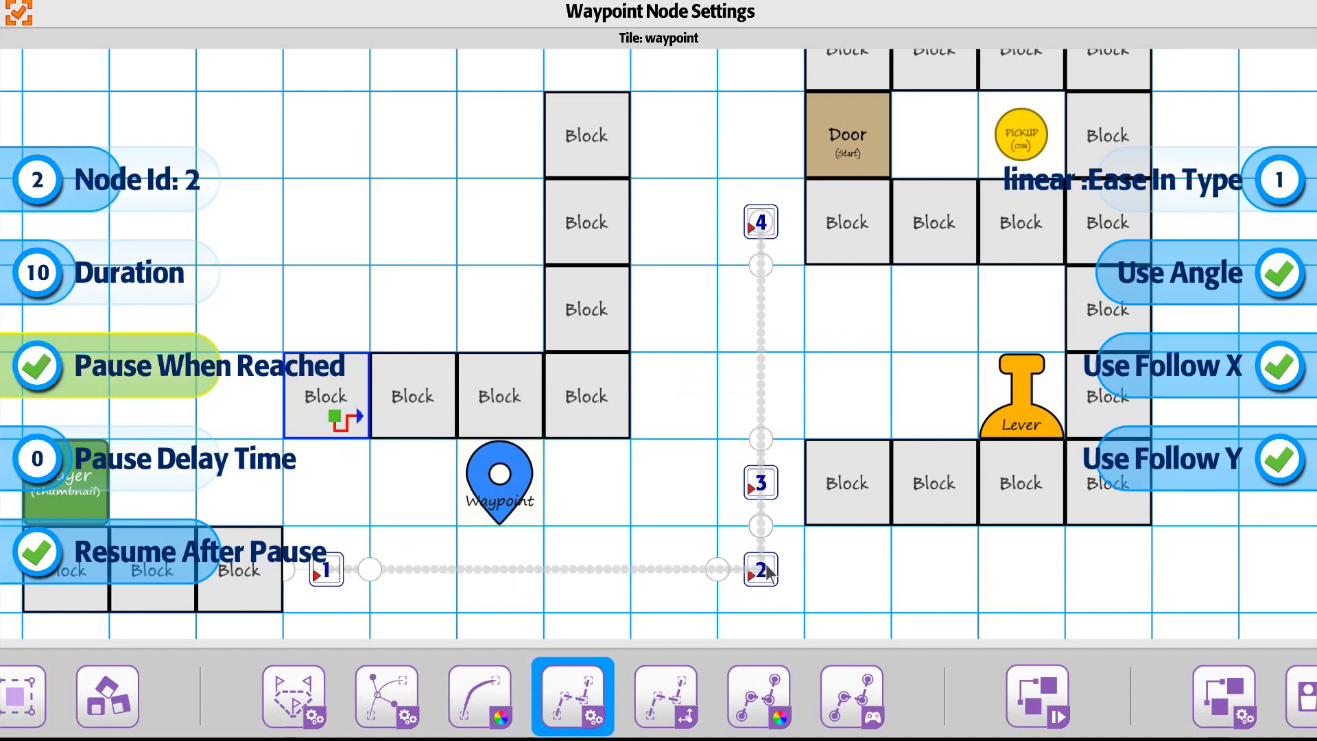
Step: Set the duration of node 2 to 20
{"action": "key", "text": "Up"}
{"action": "key", "text": "Right"}
{"action": "key", "text": "Right"}
{"action": "key", "text": "Right"}
{"action": "key", "text": "Right"}
{"action": "key", "text": "Right"}
{"action": "key", "text": "Right"}
{"action": "key", "text": "Right"}
{"action": "key", "text": "Right"}
{"action": "key", "text": "Right"}
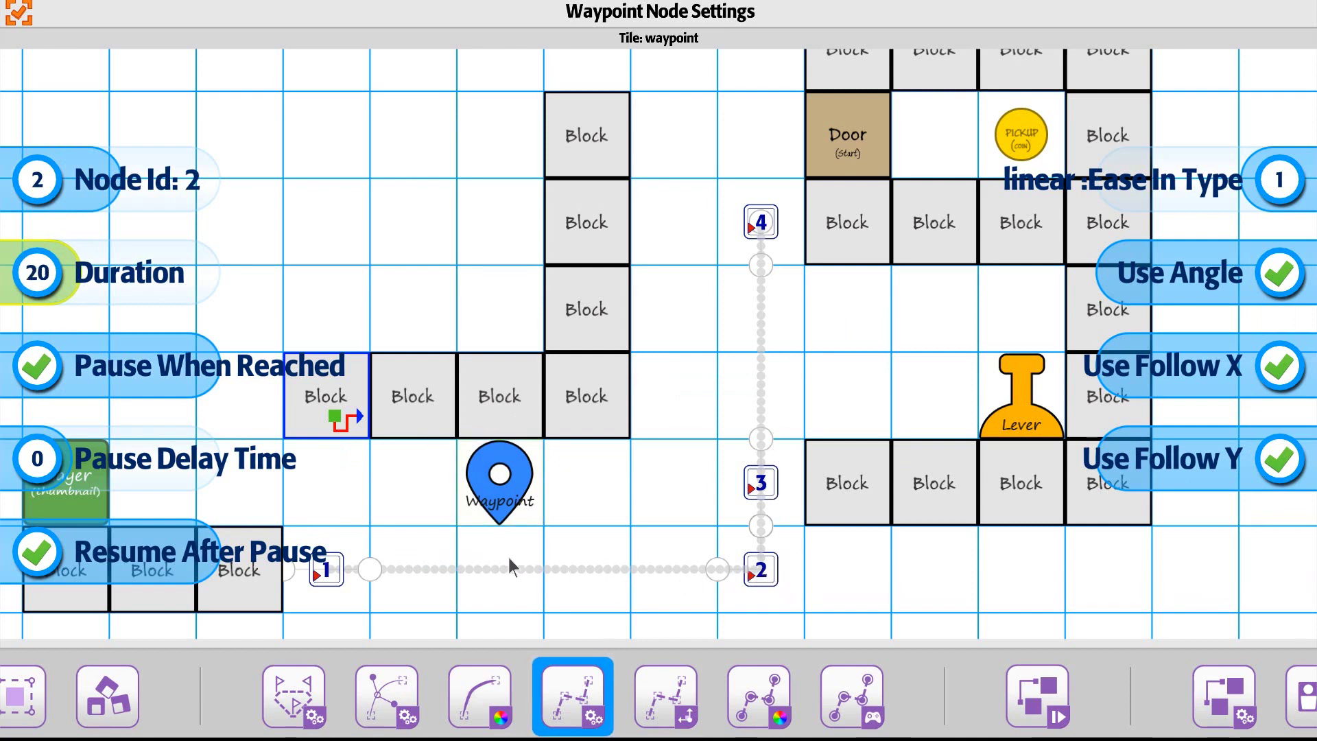
Step: Set the pause delay time of node 2 to 5
{"action": "key", "text": "Down"}
{"action": "key", "text": "Down"}
{"action": "key", "text": "Right"}
{"action": "key", "text": "Right"}
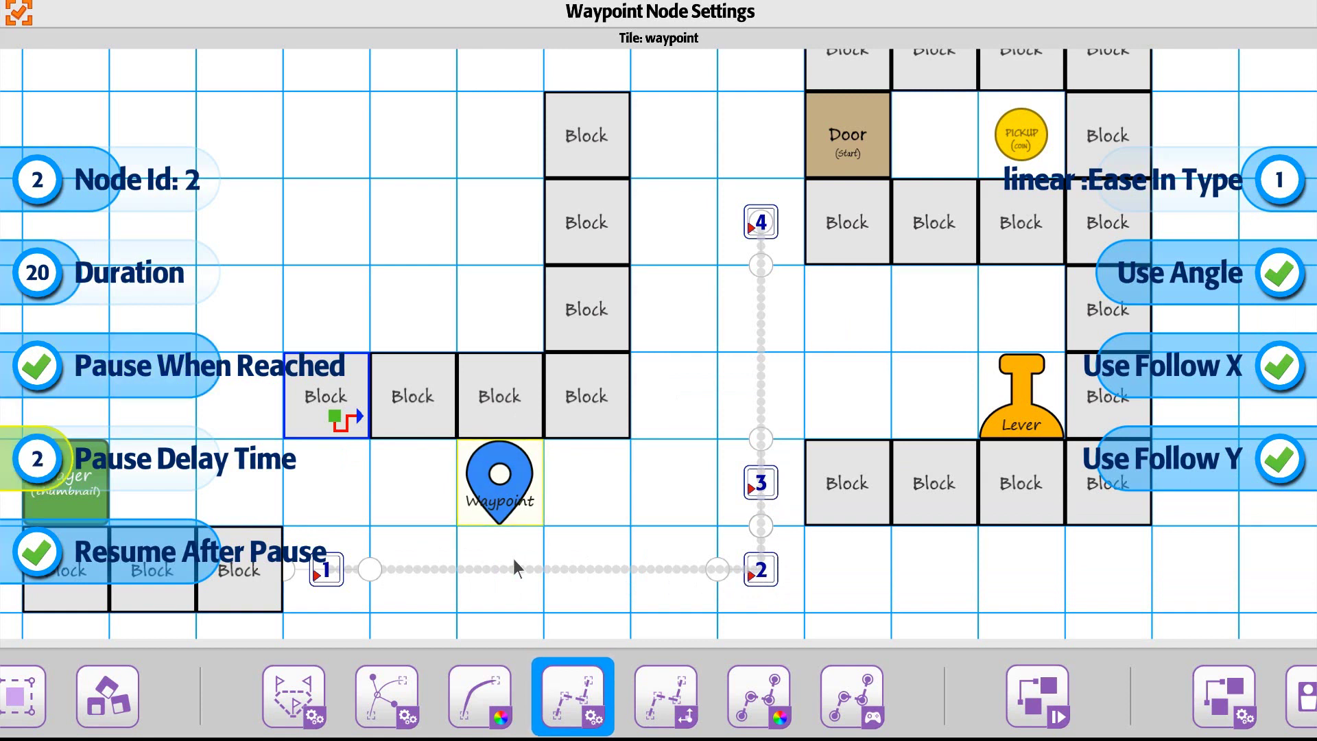
{"action": "key", "text": "Right"}
{"action": "key", "text": "Right"}
{"action": "key", "text": "Right"}
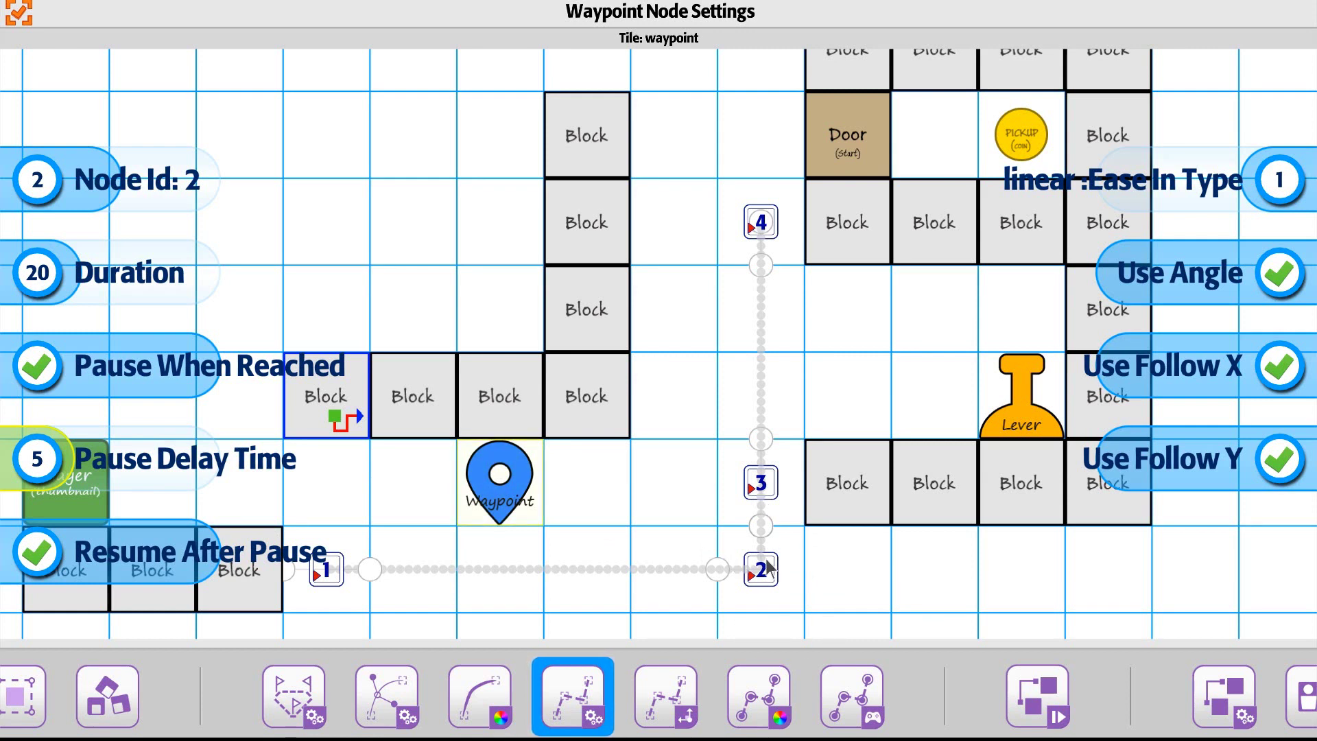
Step: For node 3, enable Pause When Reached with a pause delay time of 50 and a duration of 41
{"action": "key", "text": "Up"}
{"action": "key", "text": "Up"}
{"action": "key", "text": "Up"}
{"action": "key", "text": "Up"}
{"action": "key", "text": "Right"}
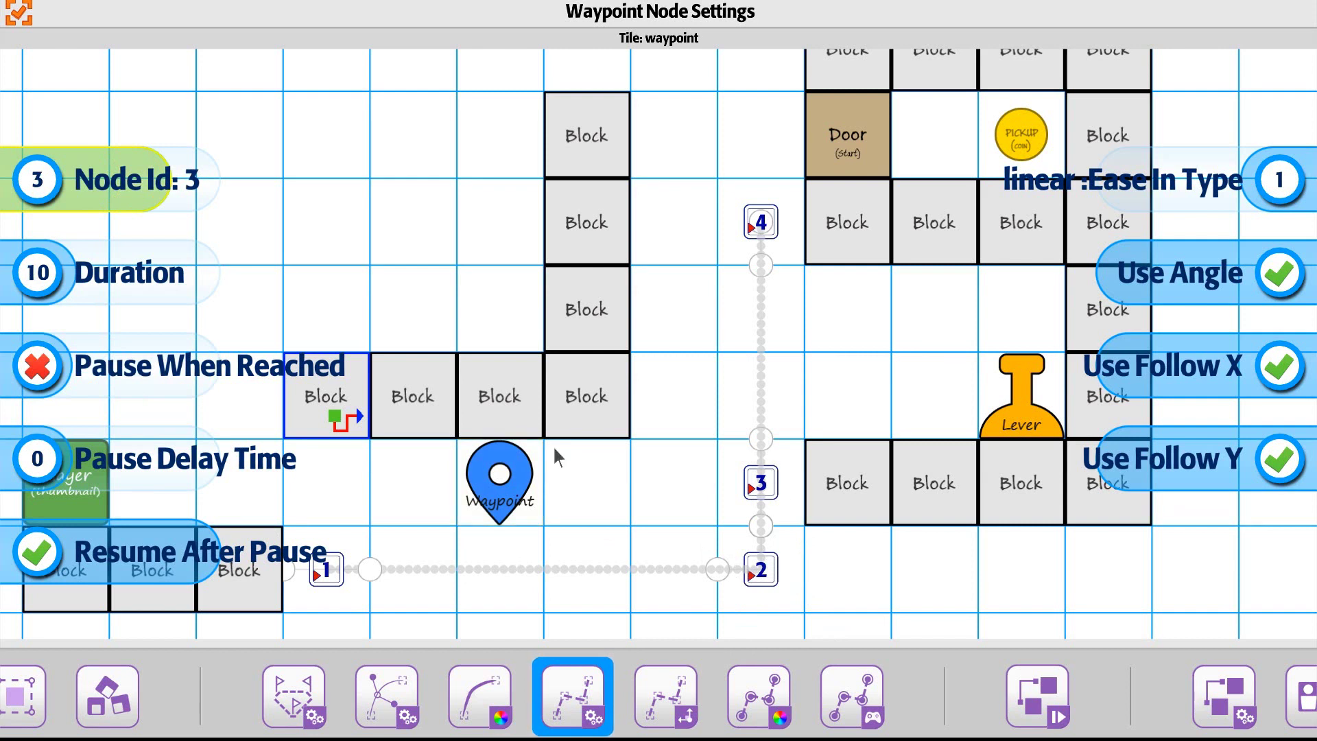
{"action": "key", "text": "Down"}
{"action": "key", "text": "Down"}
{"action": "left_click", "coordinate": [62, 383]}
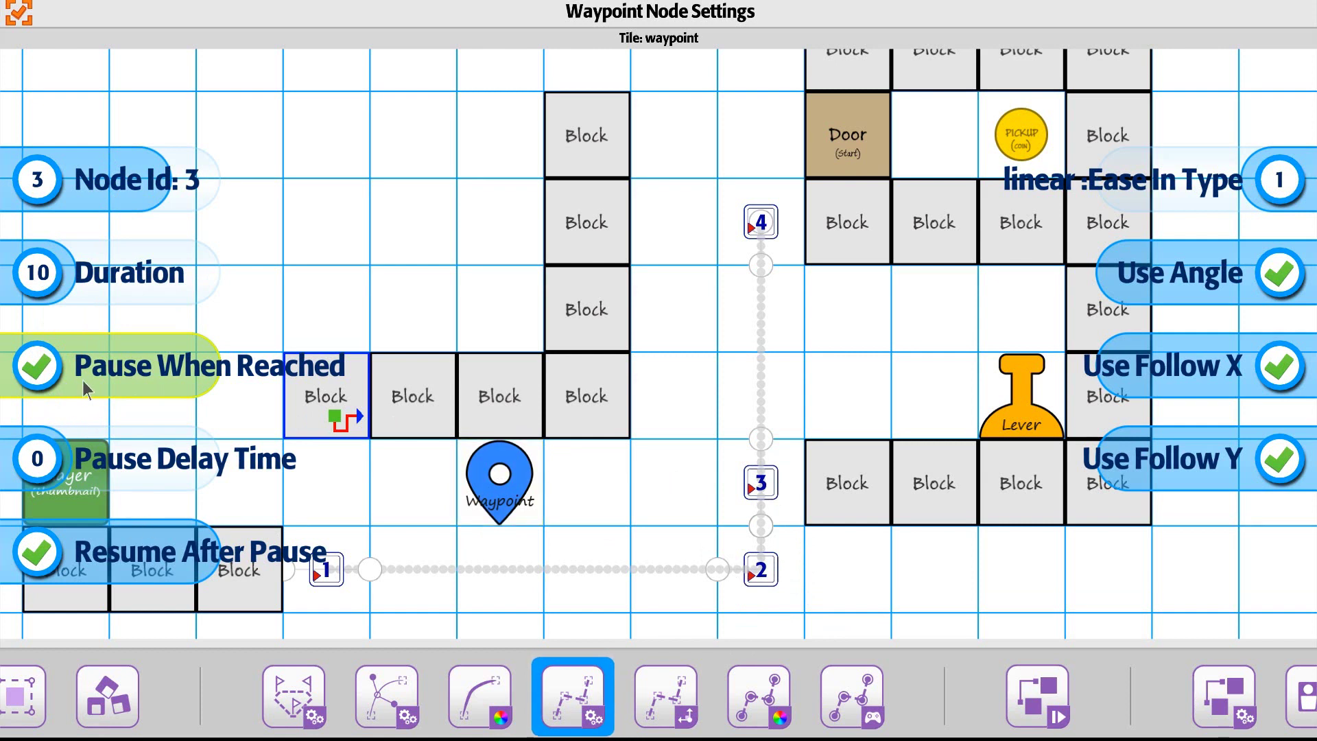
{"action": "left_click_drag", "start_coordinate": [24, 478], "coordinate": [50, 480]}
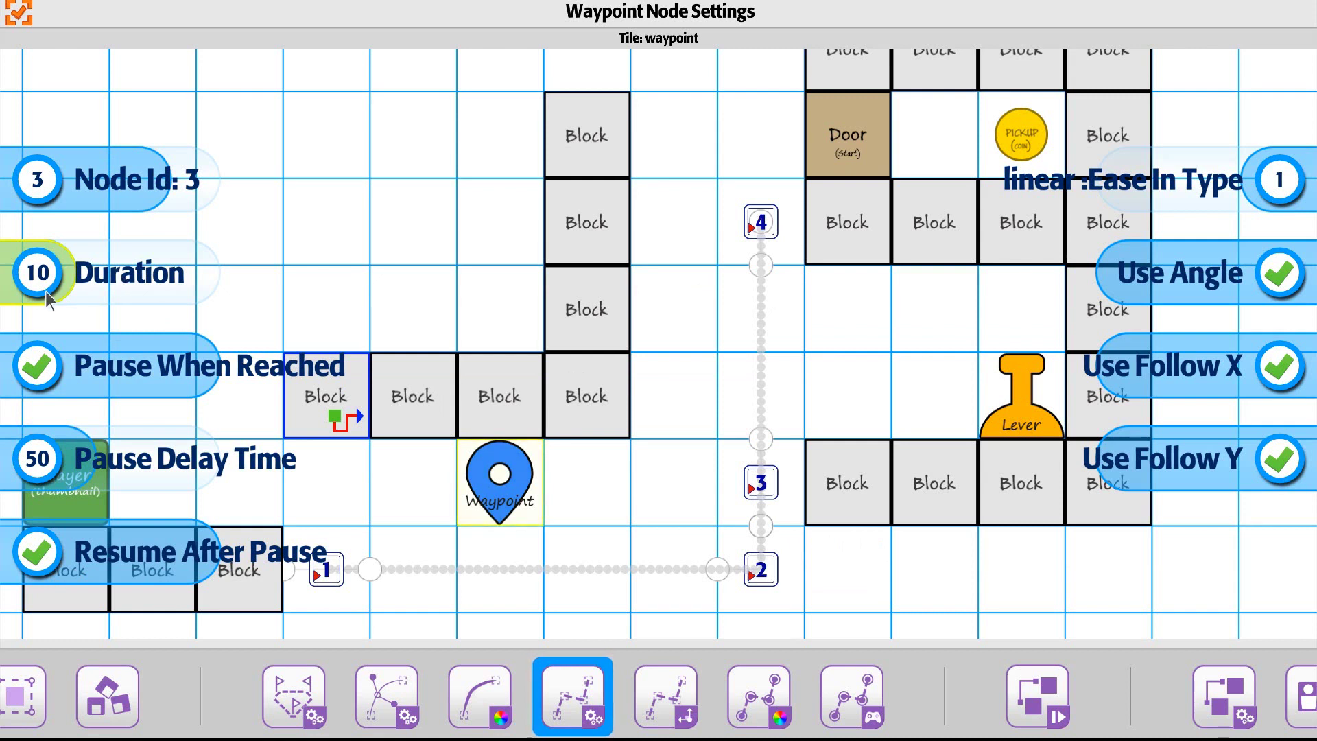
{"action": "mouse_move", "coordinate": [46, 291]}
{"action": "left_mouse_down"}
{"action": "mouse_move", "coordinate": [59, 302]}
{"action": "mouse_move", "coordinate": [45, 301]}
{"action": "left_mouse_up"}
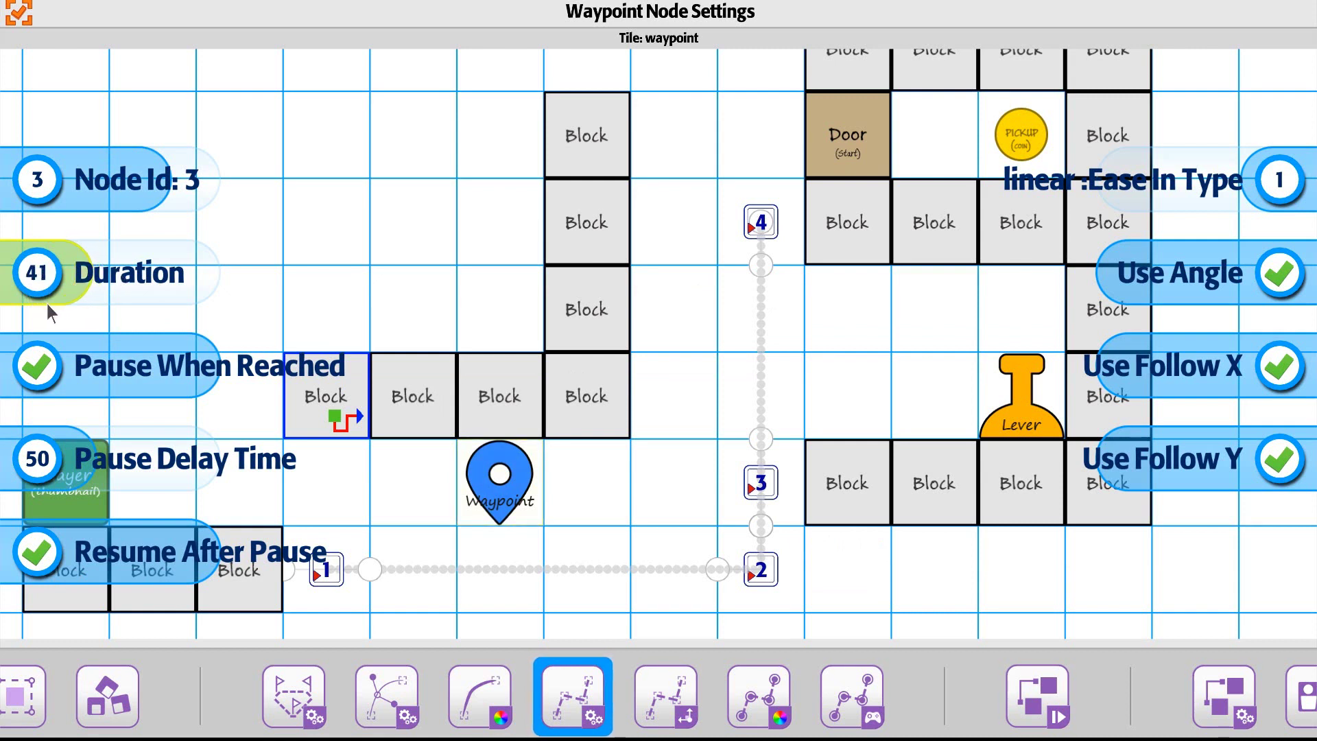
Step: For node 4, enable Pause When Reached and set the pause delay time to 30
{"action": "left_click", "coordinate": [756, 236]}
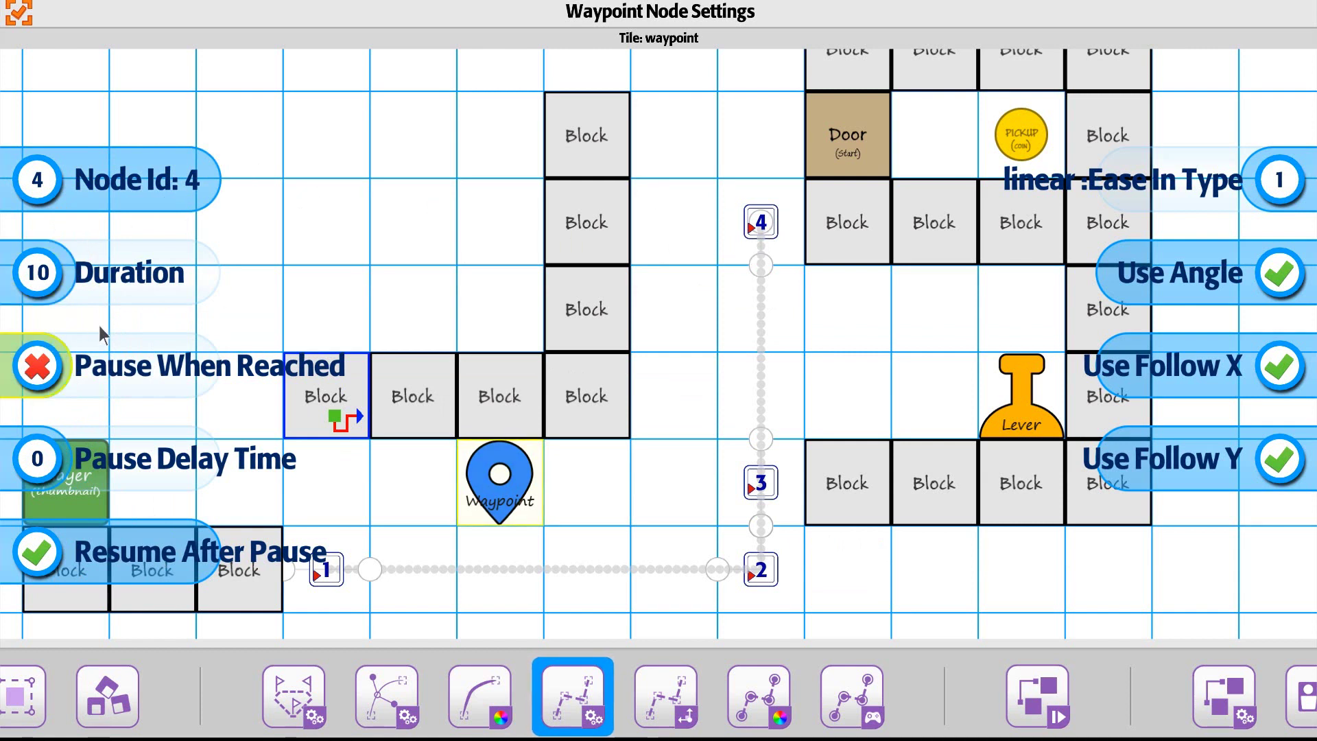
{"action": "left_click", "coordinate": [205, 371]}
{"action": "left_click", "coordinate": [230, 460]}
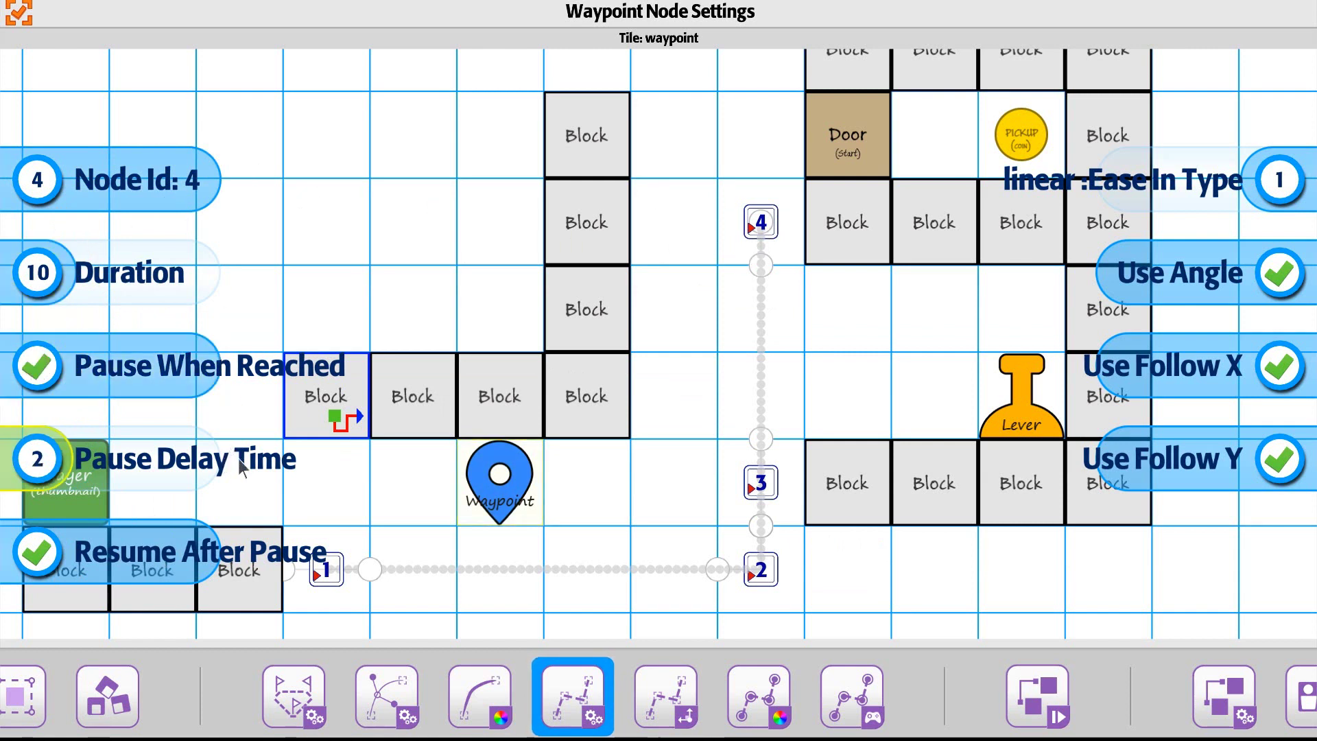
{"action": "left_click", "coordinate": [238, 459]}
{"action": "left_click_drag", "start_coordinate": [26, 476], "coordinate": [59, 491]}
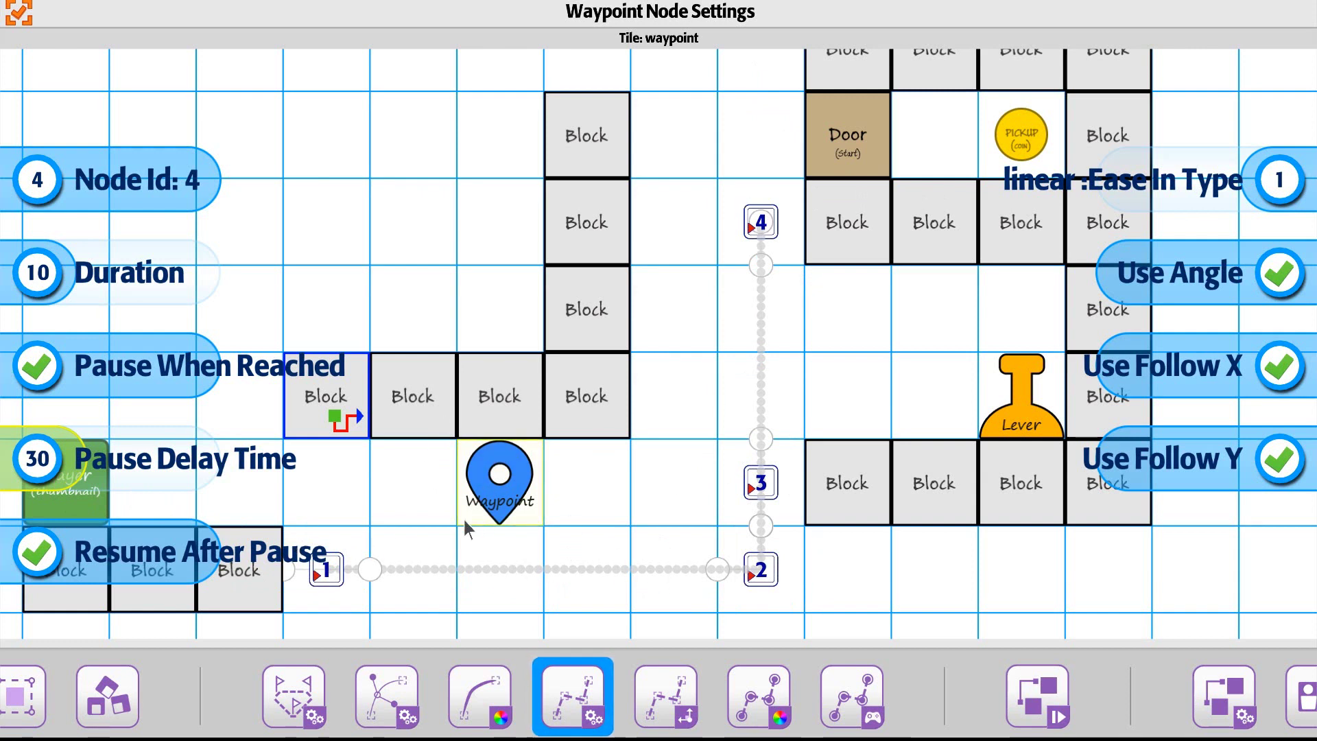
Step: Set the node control mode to moveForward for node 1 and moveBackward for node 4
{"action": "left_click", "coordinate": [841, 710]}
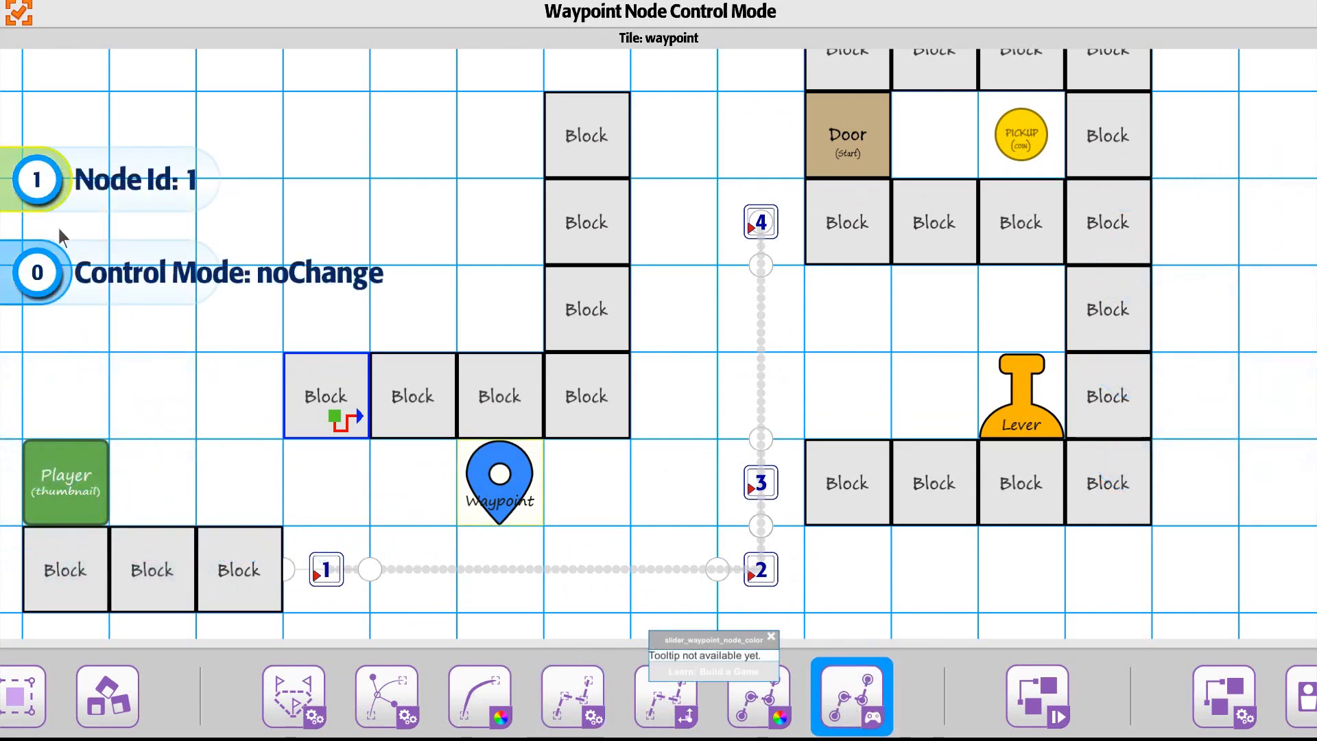
{"action": "left_click_drag", "start_coordinate": [62, 264], "coordinate": [83, 260]}
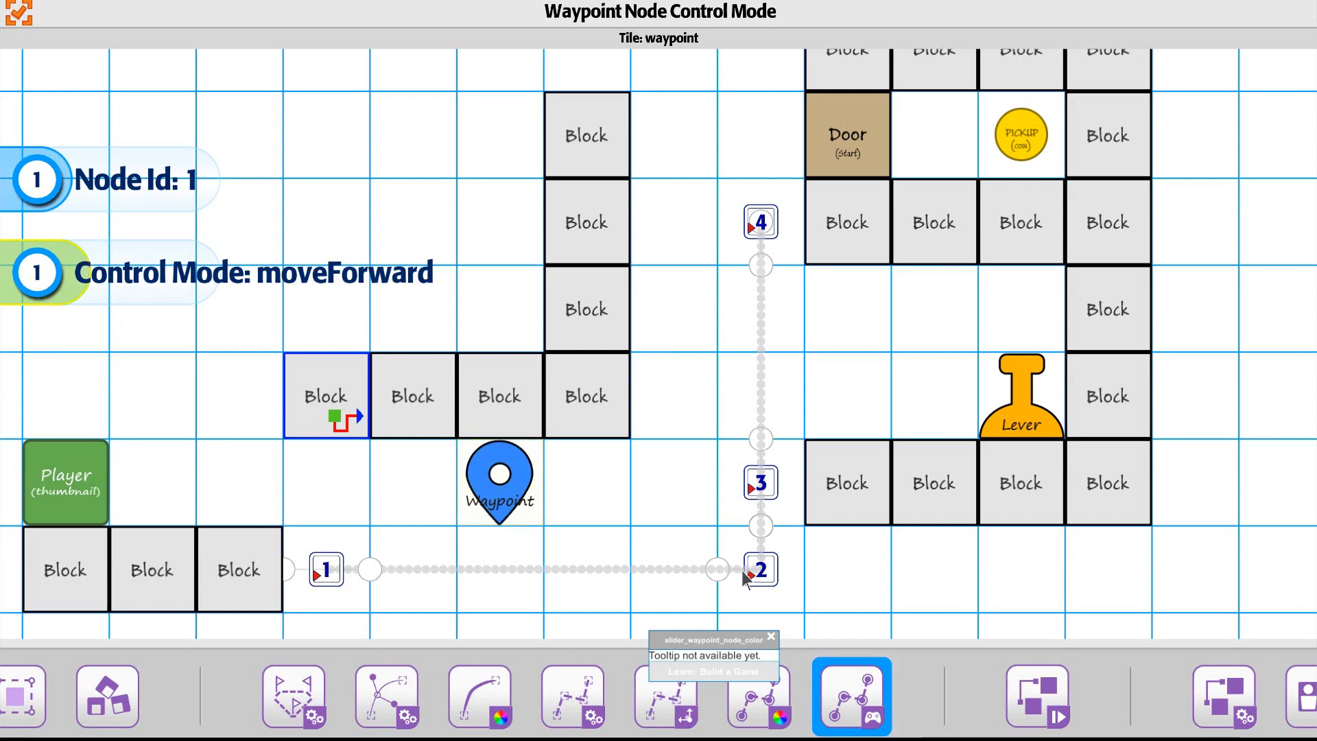
{"action": "left_click_drag", "start_coordinate": [87, 194], "coordinate": [358, 295]}
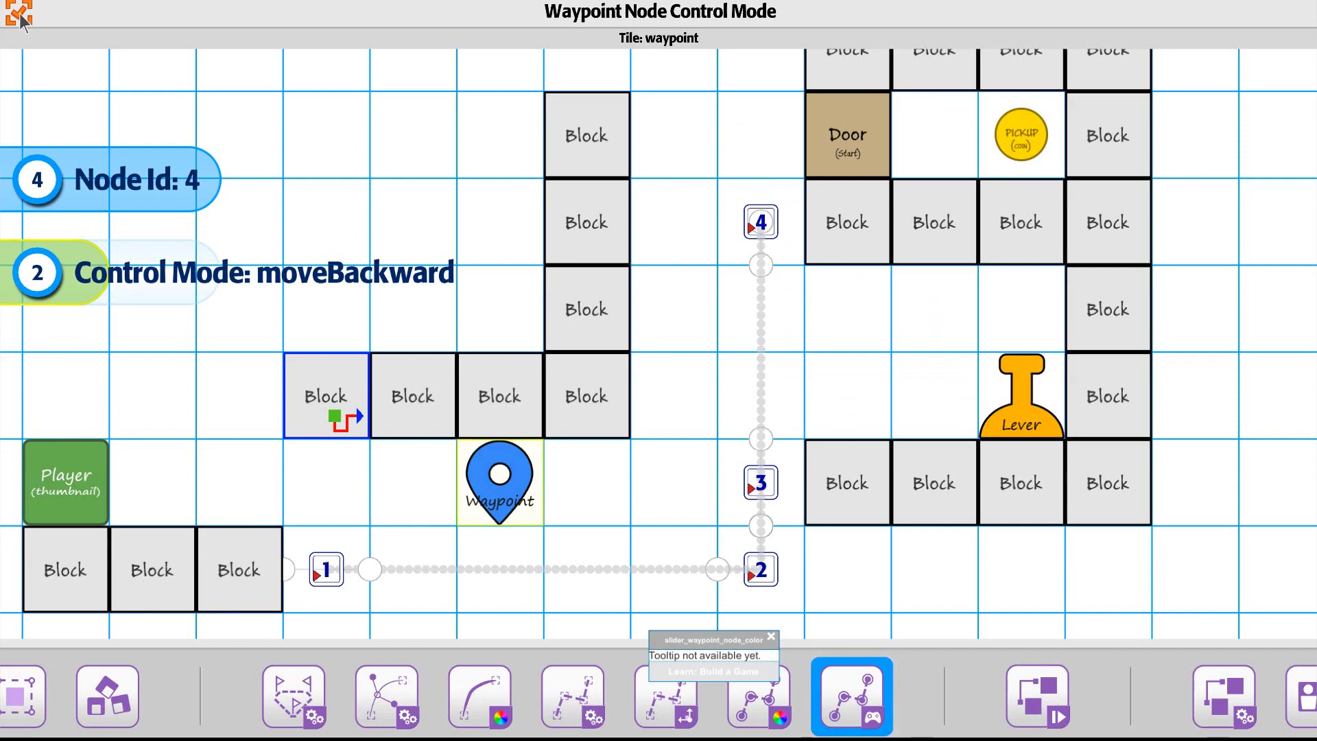
Step: Edit the follower block linked to the waypoint and enable Use My Angle in its waypoint follower options
{"action": "left_click", "coordinate": [342, 380]}
{"action": "left_click", "coordinate": [395, 350]}
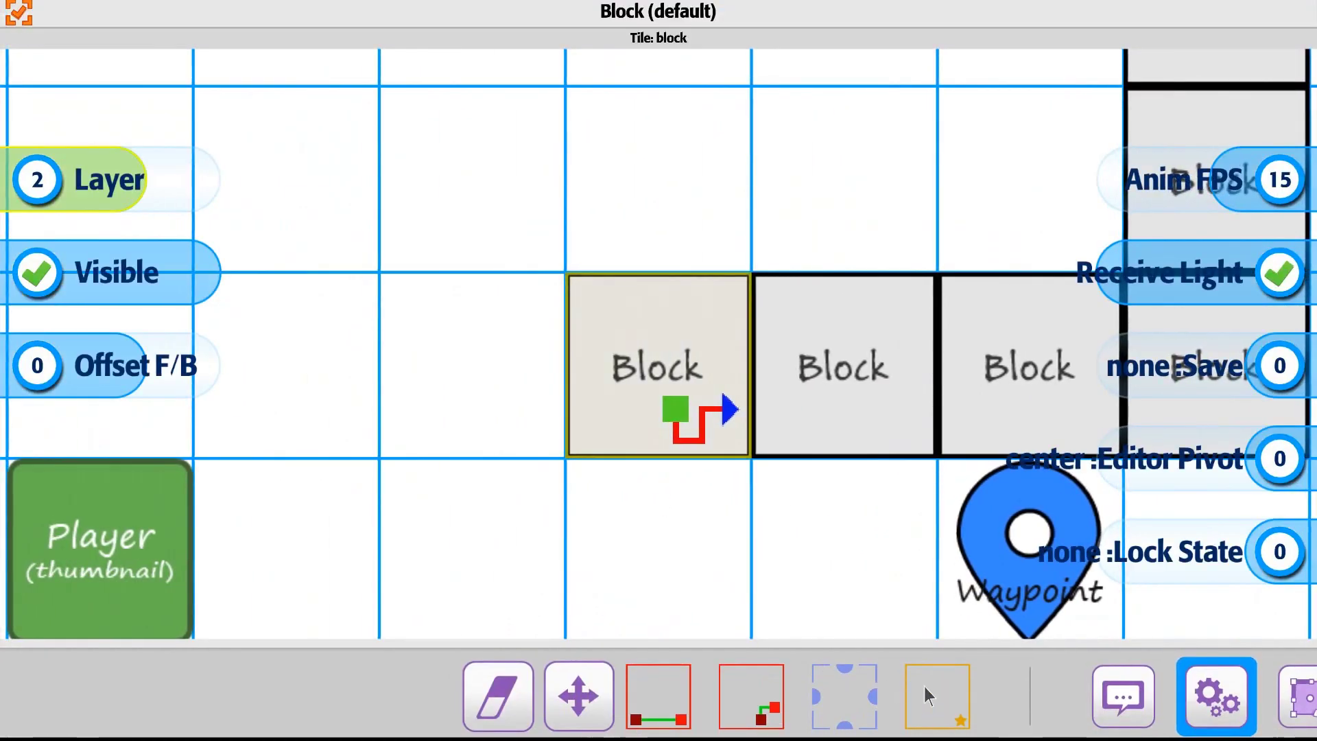
{"action": "left_click_drag", "start_coordinate": [924, 686], "coordinate": [398, 703]}
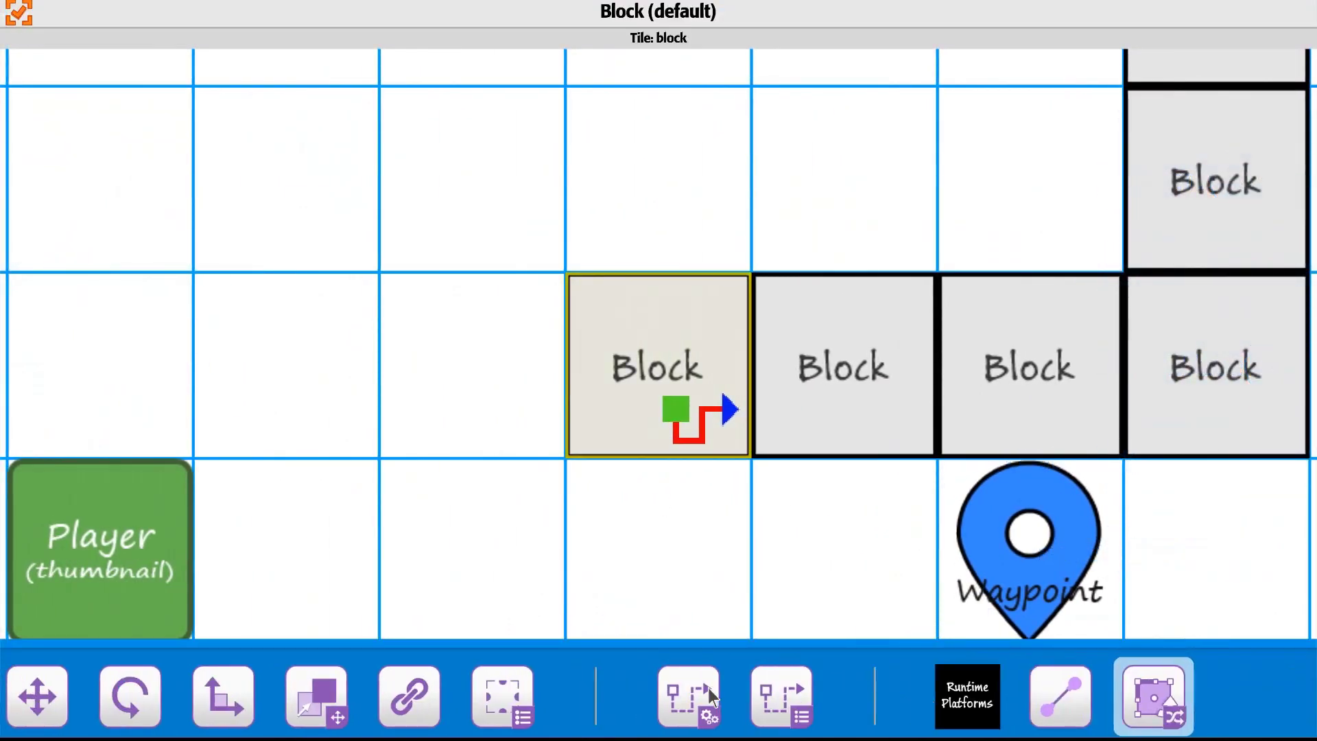
{"action": "left_click", "coordinate": [694, 689]}
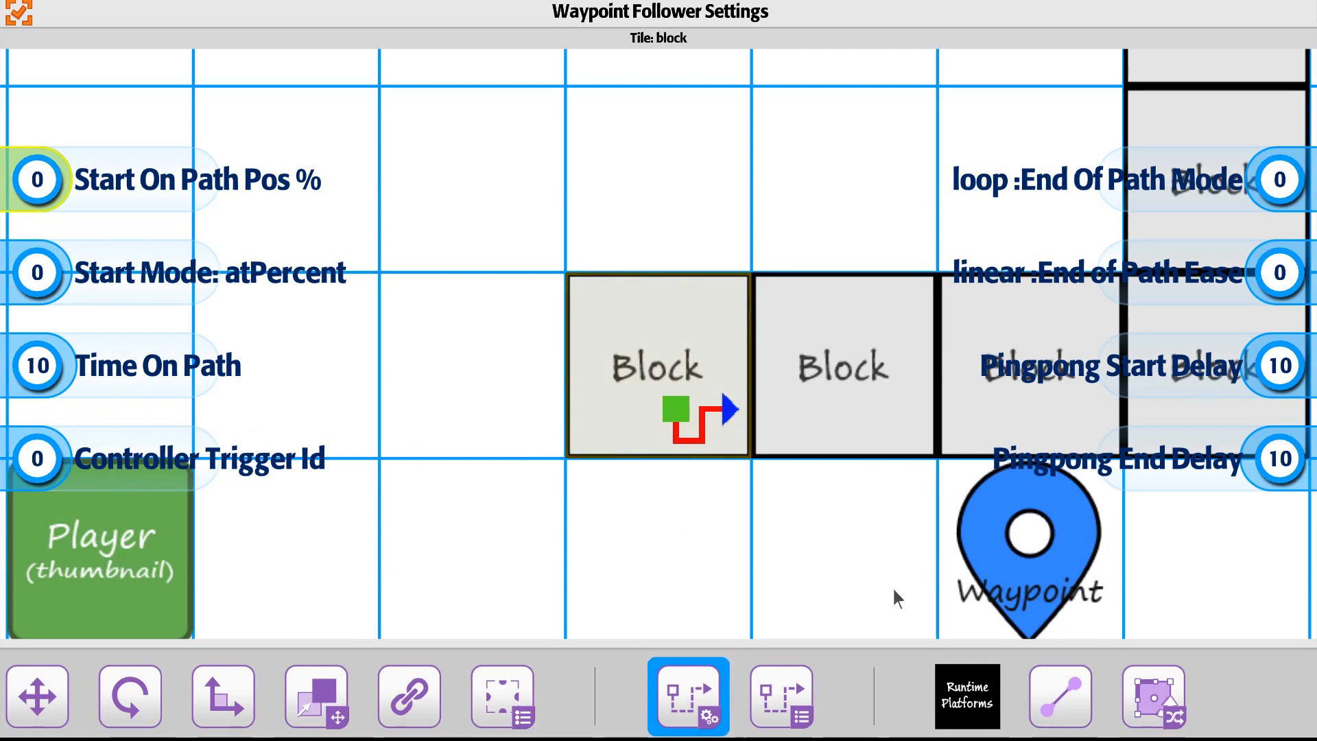
{"action": "left_click", "coordinate": [799, 682]}
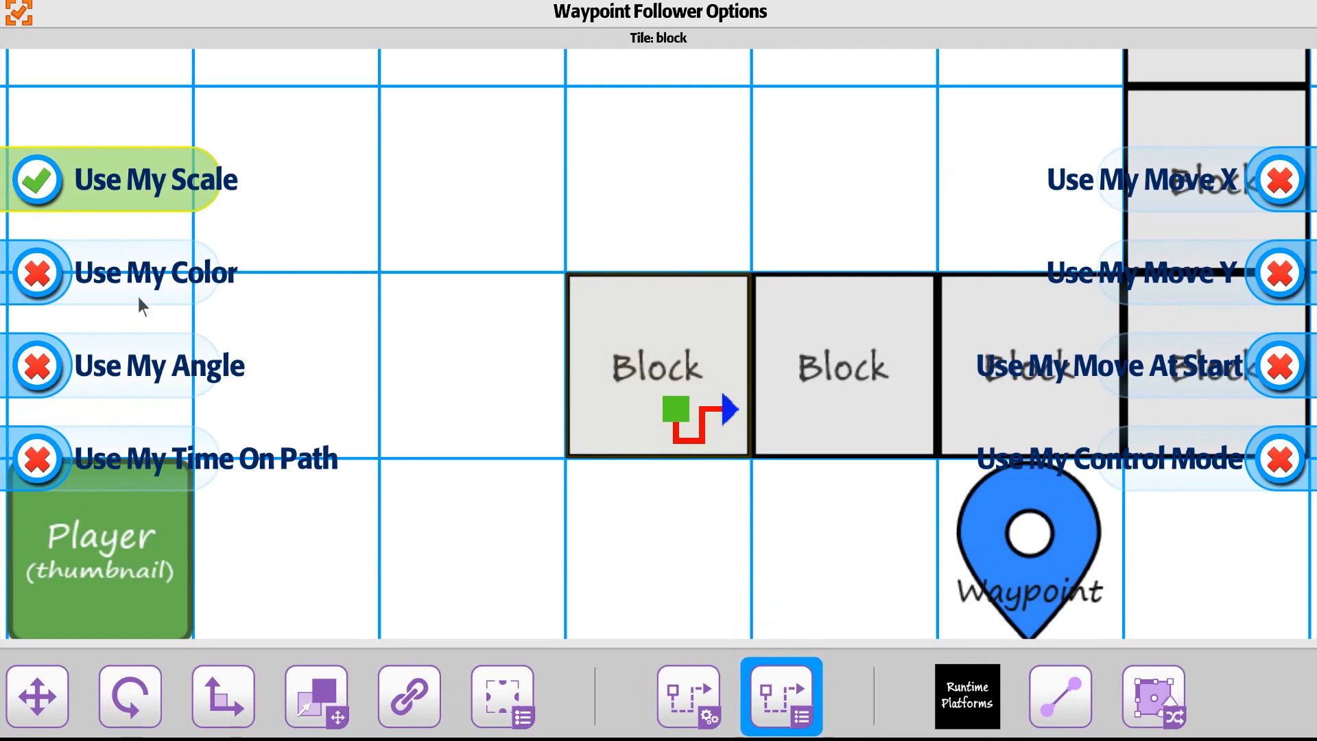
{"action": "left_click", "coordinate": [46, 381]}
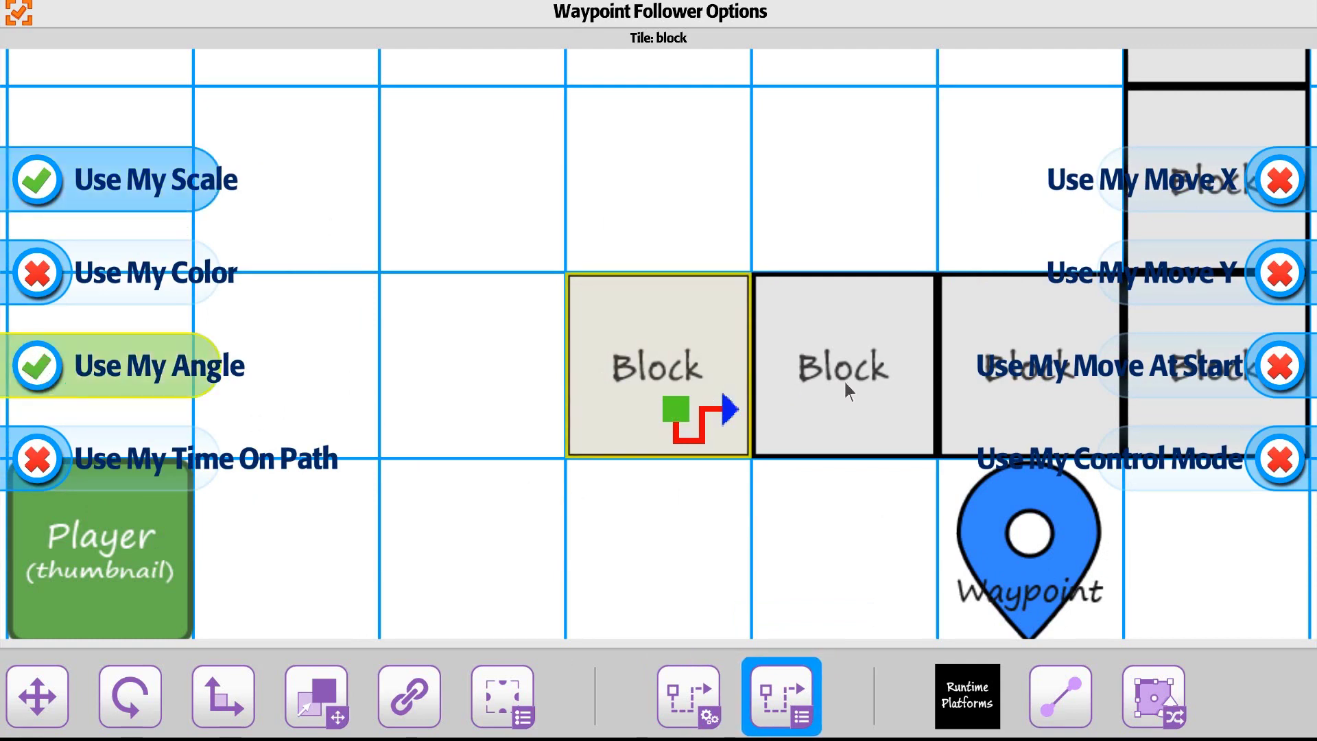
Step: Leave the follower block's waypoint options and playtest the level to check the moving platform along its path
{"action": "left_click_drag", "start_coordinate": [800, 466], "coordinate": [543, 448]}
{"action": "scroll", "coordinate": [542, 439], "scroll_direction": "down", "scroll_amount": 5}
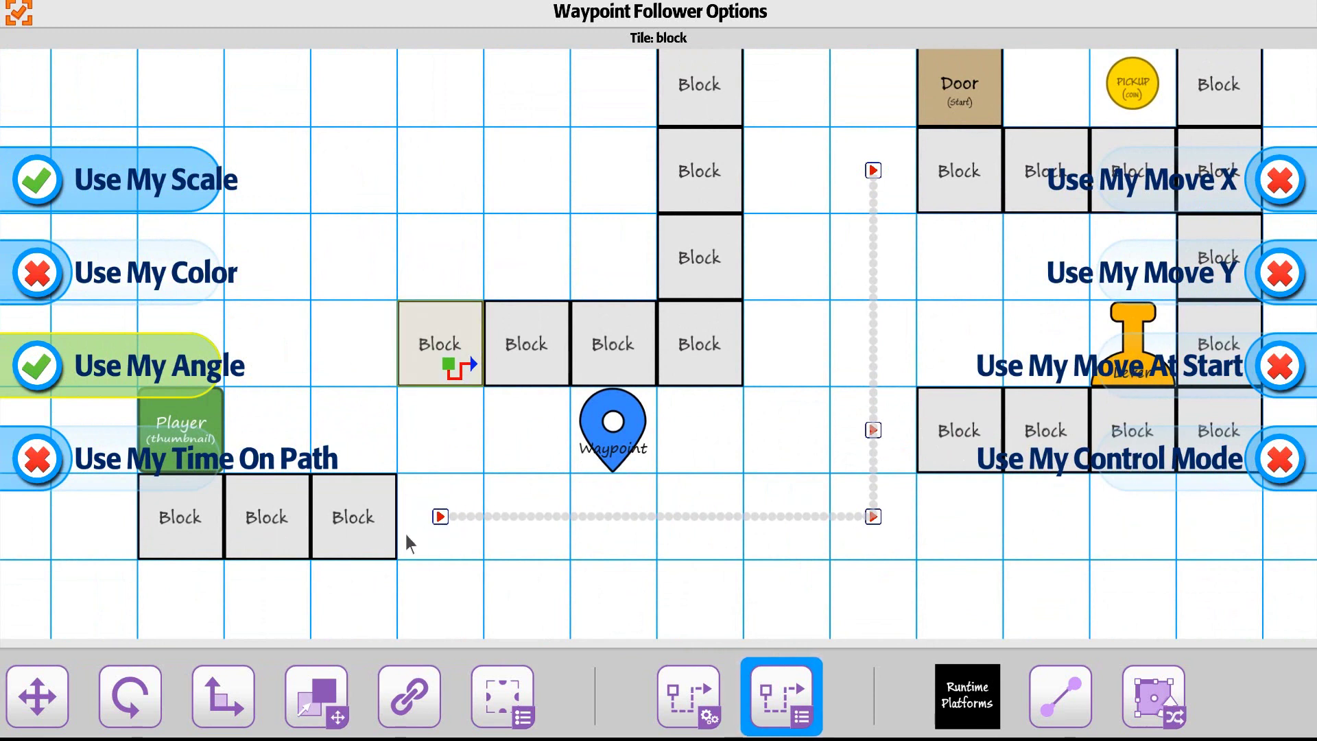
{"action": "left_click", "coordinate": [18, 15]}
{"action": "left_click", "coordinate": [651, 30]}
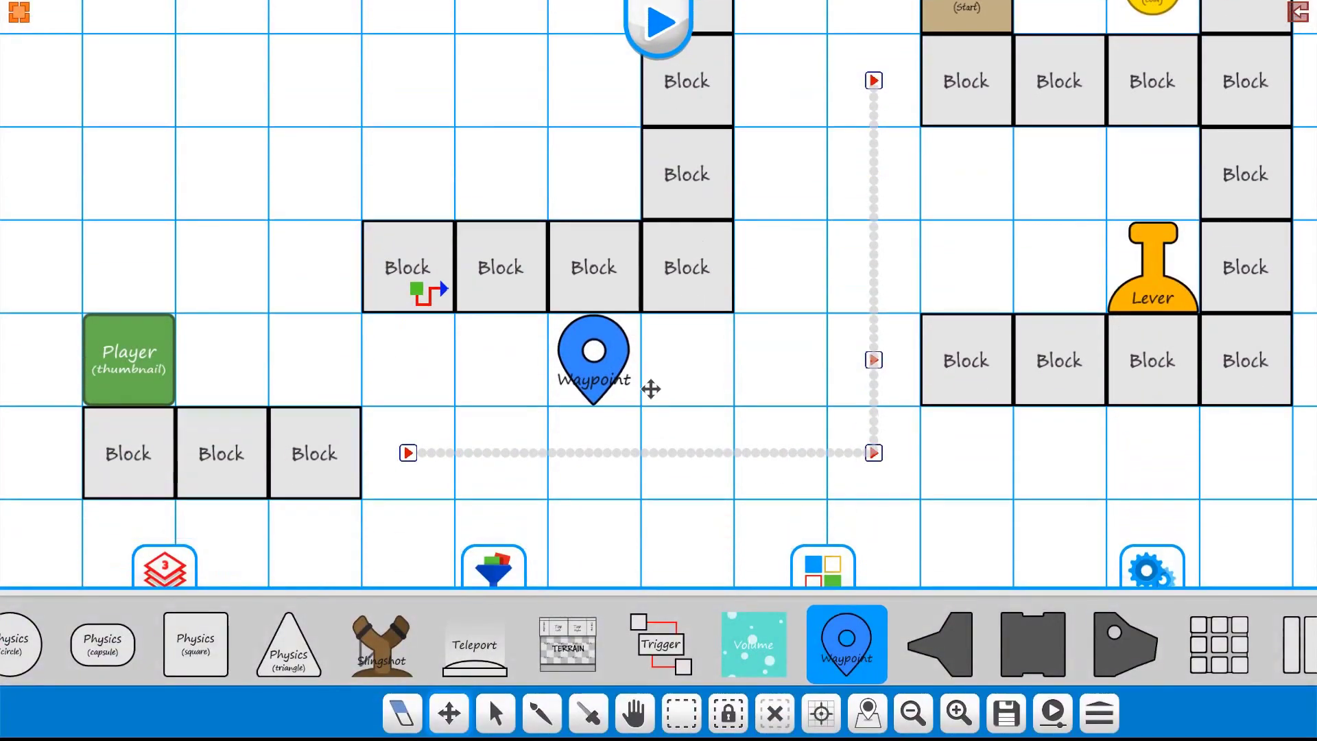
Step: Enable Parent To Object on the waypoint follower block and set its Move U/D offset to 9
{"action": "left_click", "coordinate": [415, 270]}
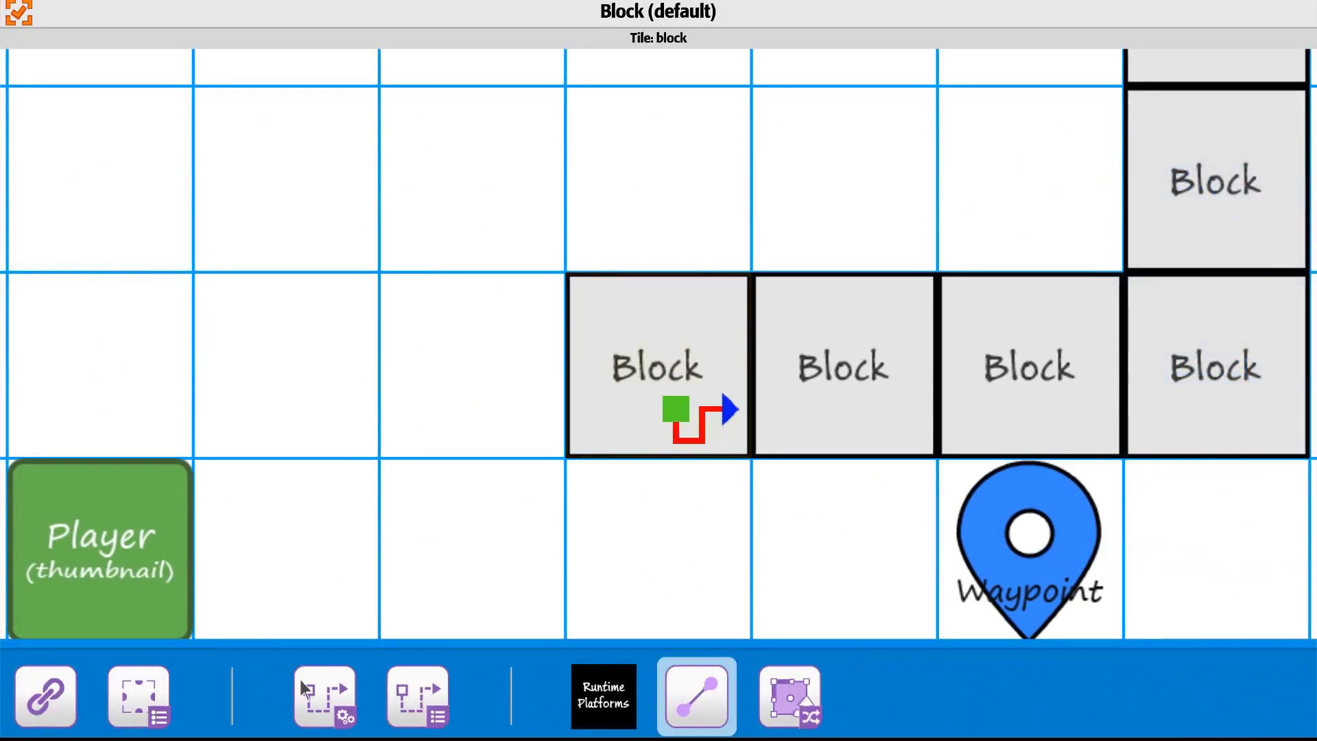
{"action": "left_click", "coordinate": [527, 695]}
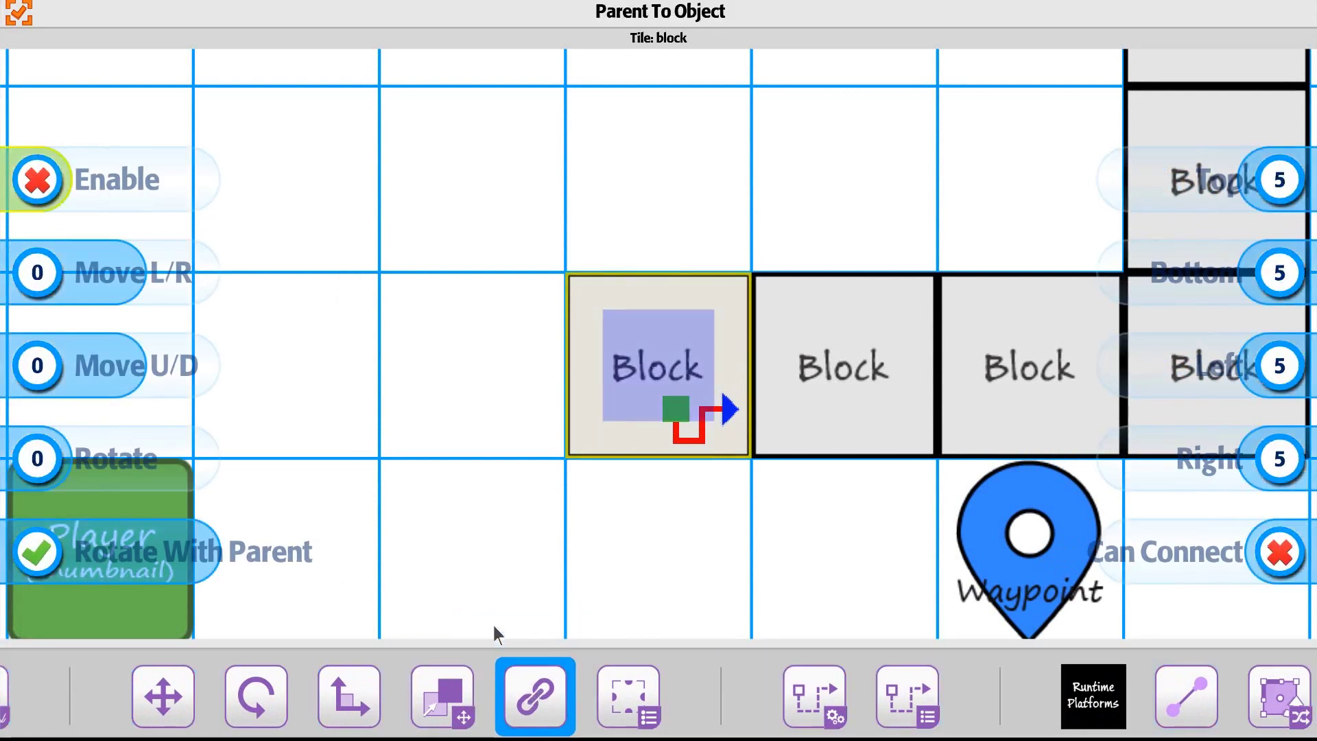
{"action": "left_click", "coordinate": [20, 190]}
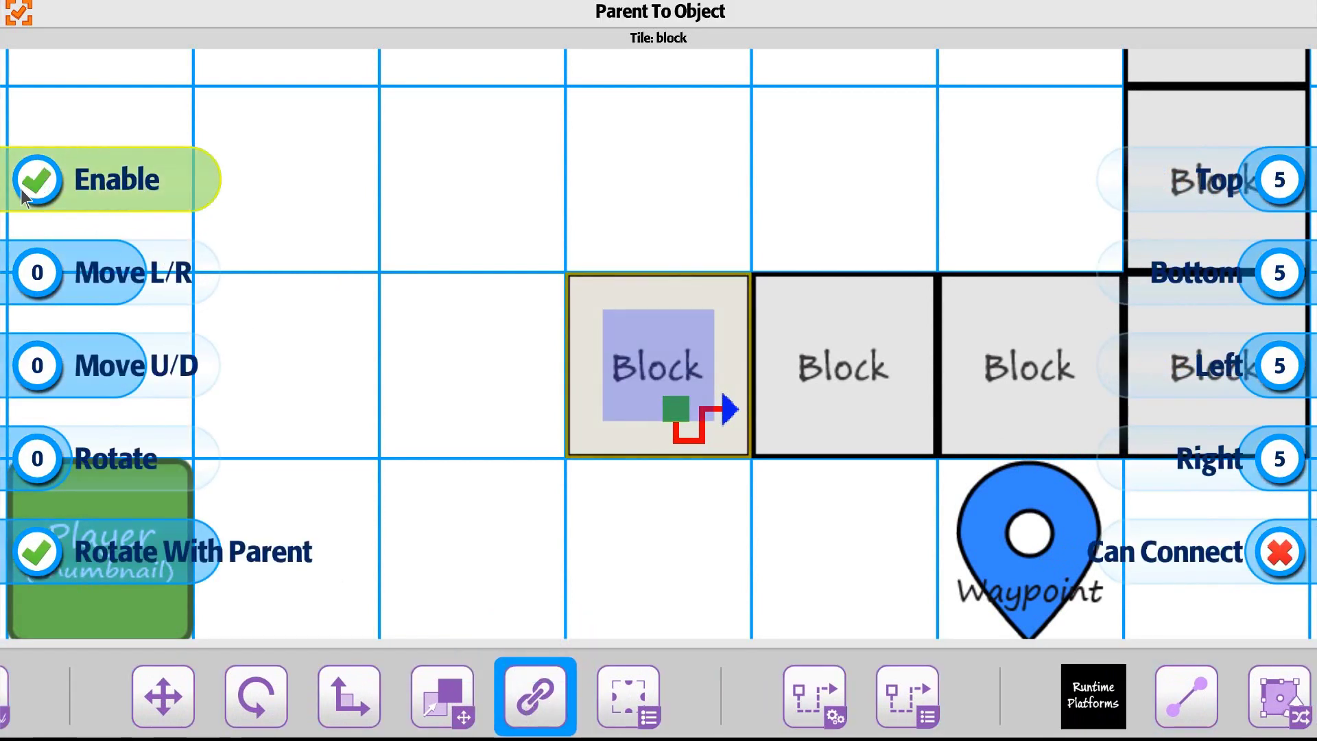
{"action": "left_click_drag", "start_coordinate": [88, 372], "coordinate": [105, 369]}
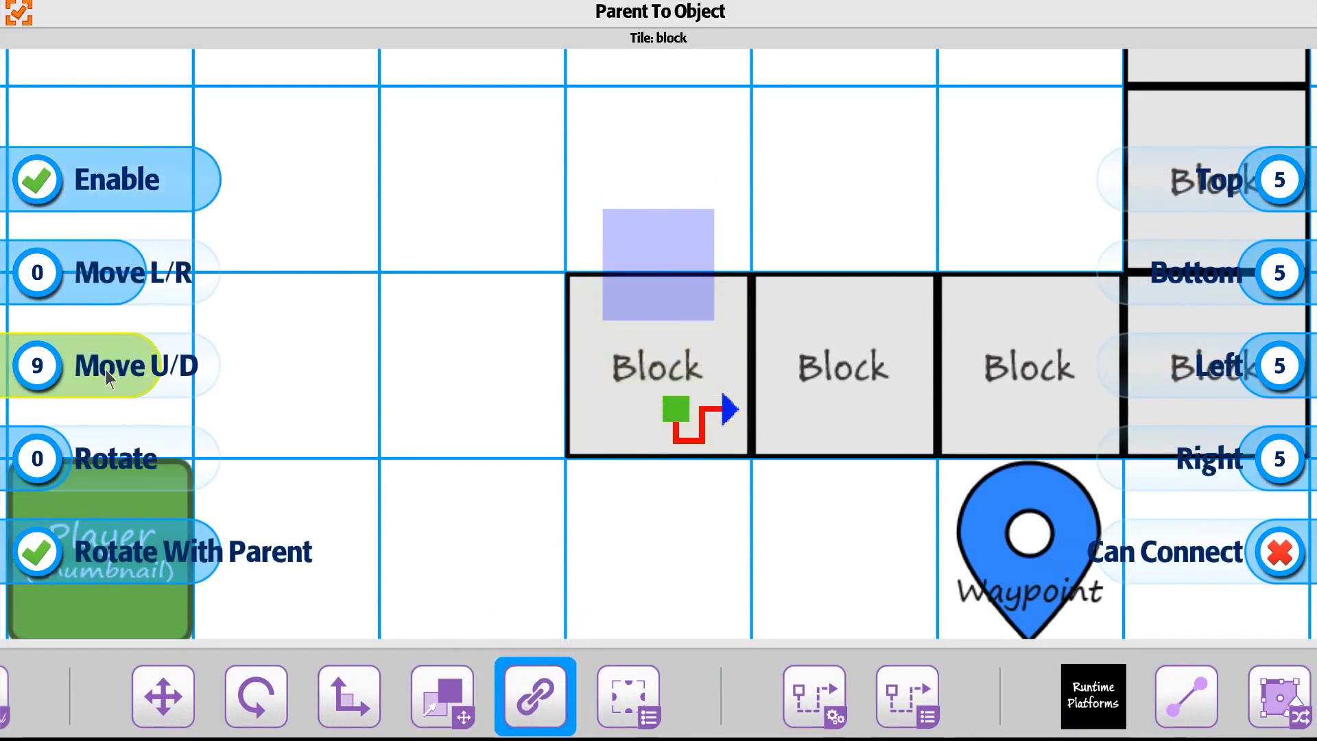
{"action": "left_click", "coordinate": [595, 439]}
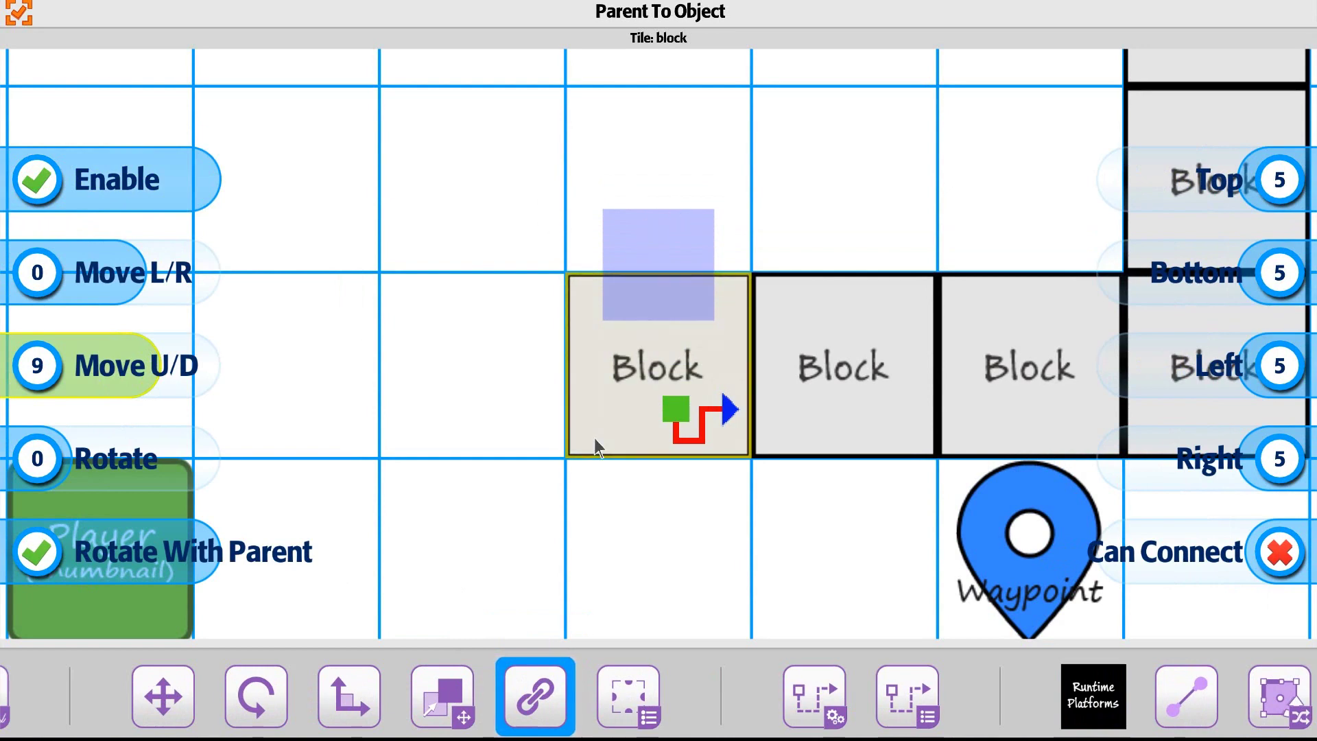
{"action": "left_click", "coordinate": [20, 19]}
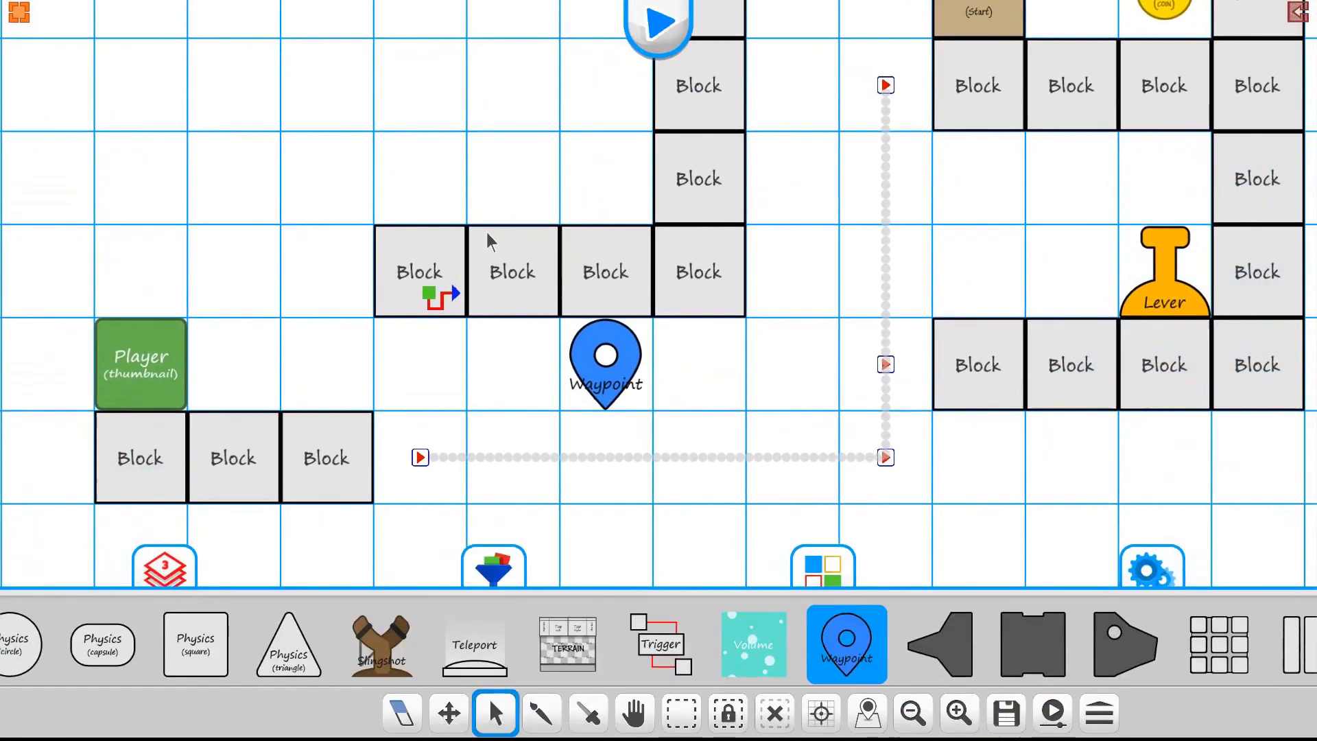